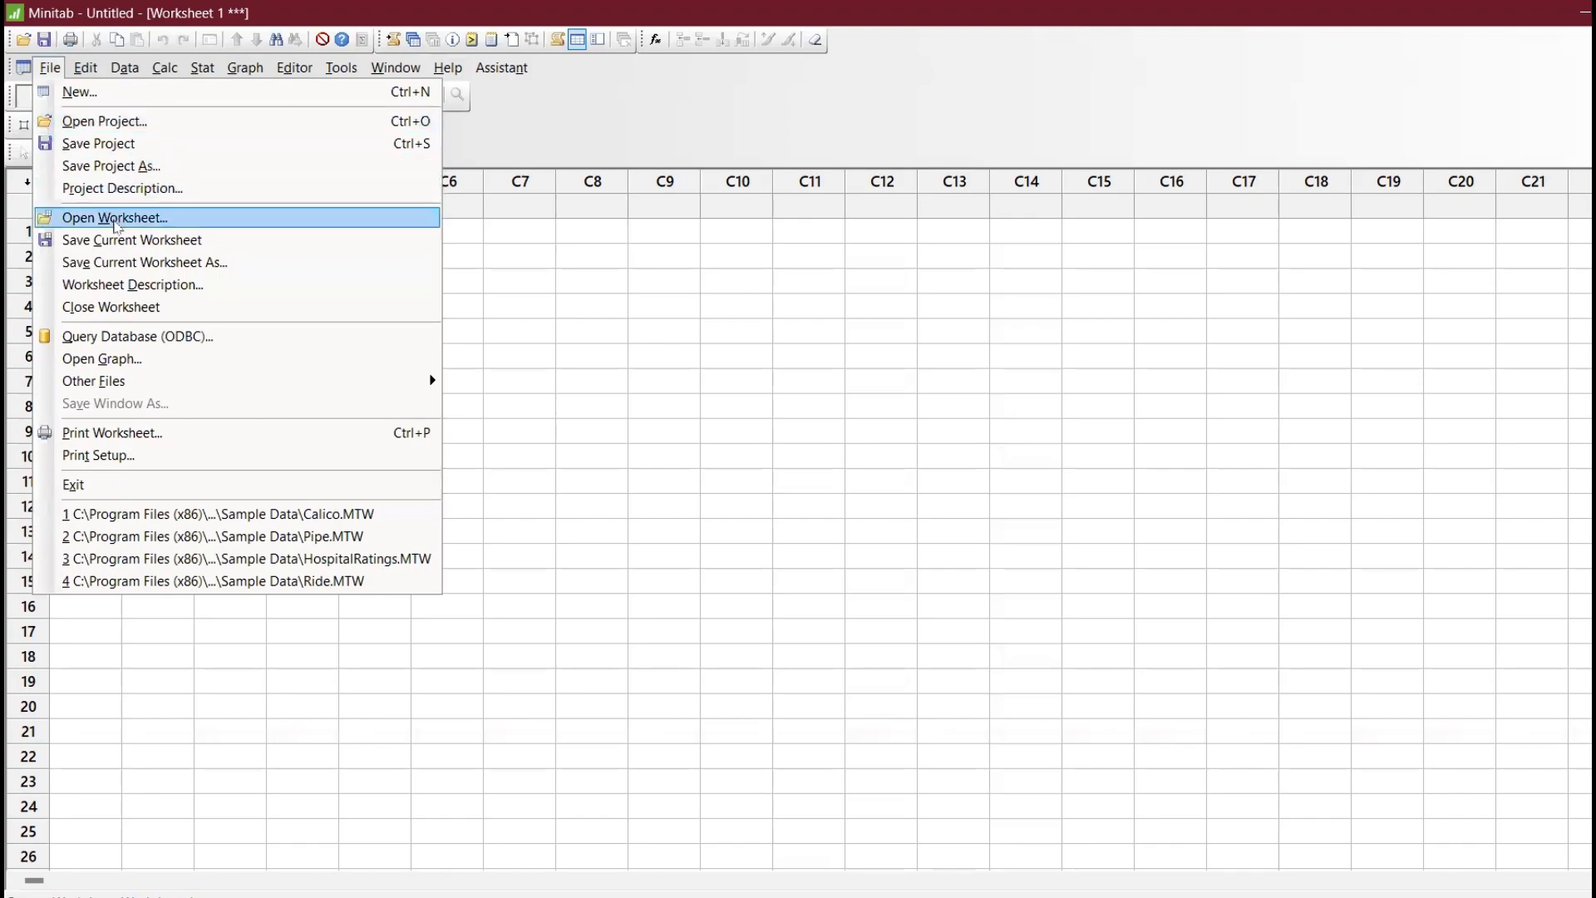
Open the Calcium.MTW worksheet from the Minitab Sample Data folder
click(116, 223)
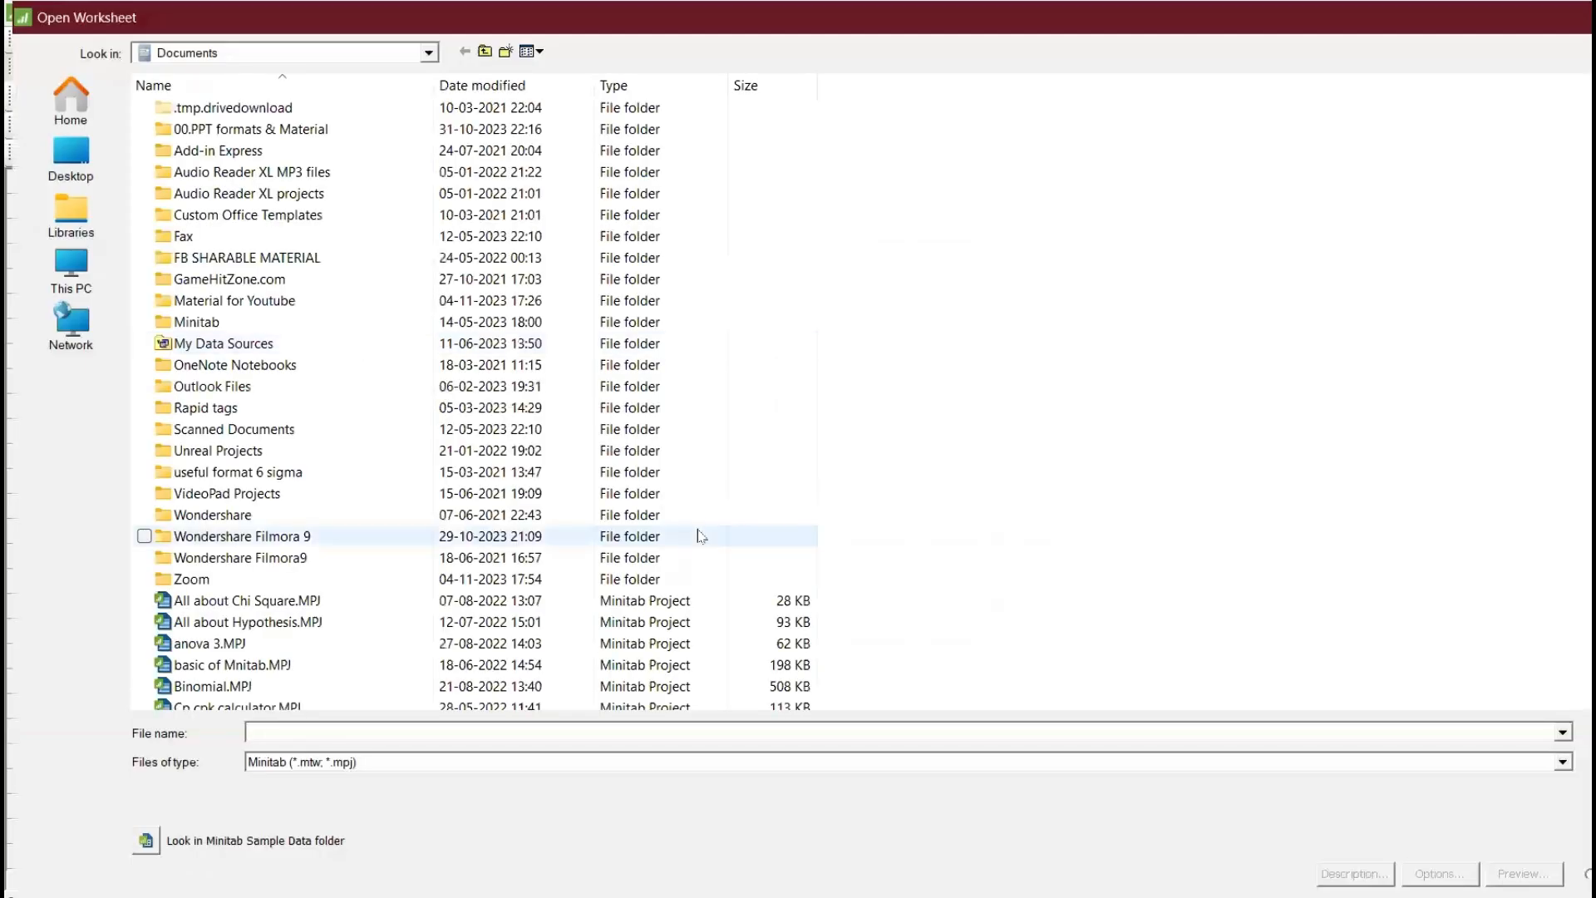
text(c)
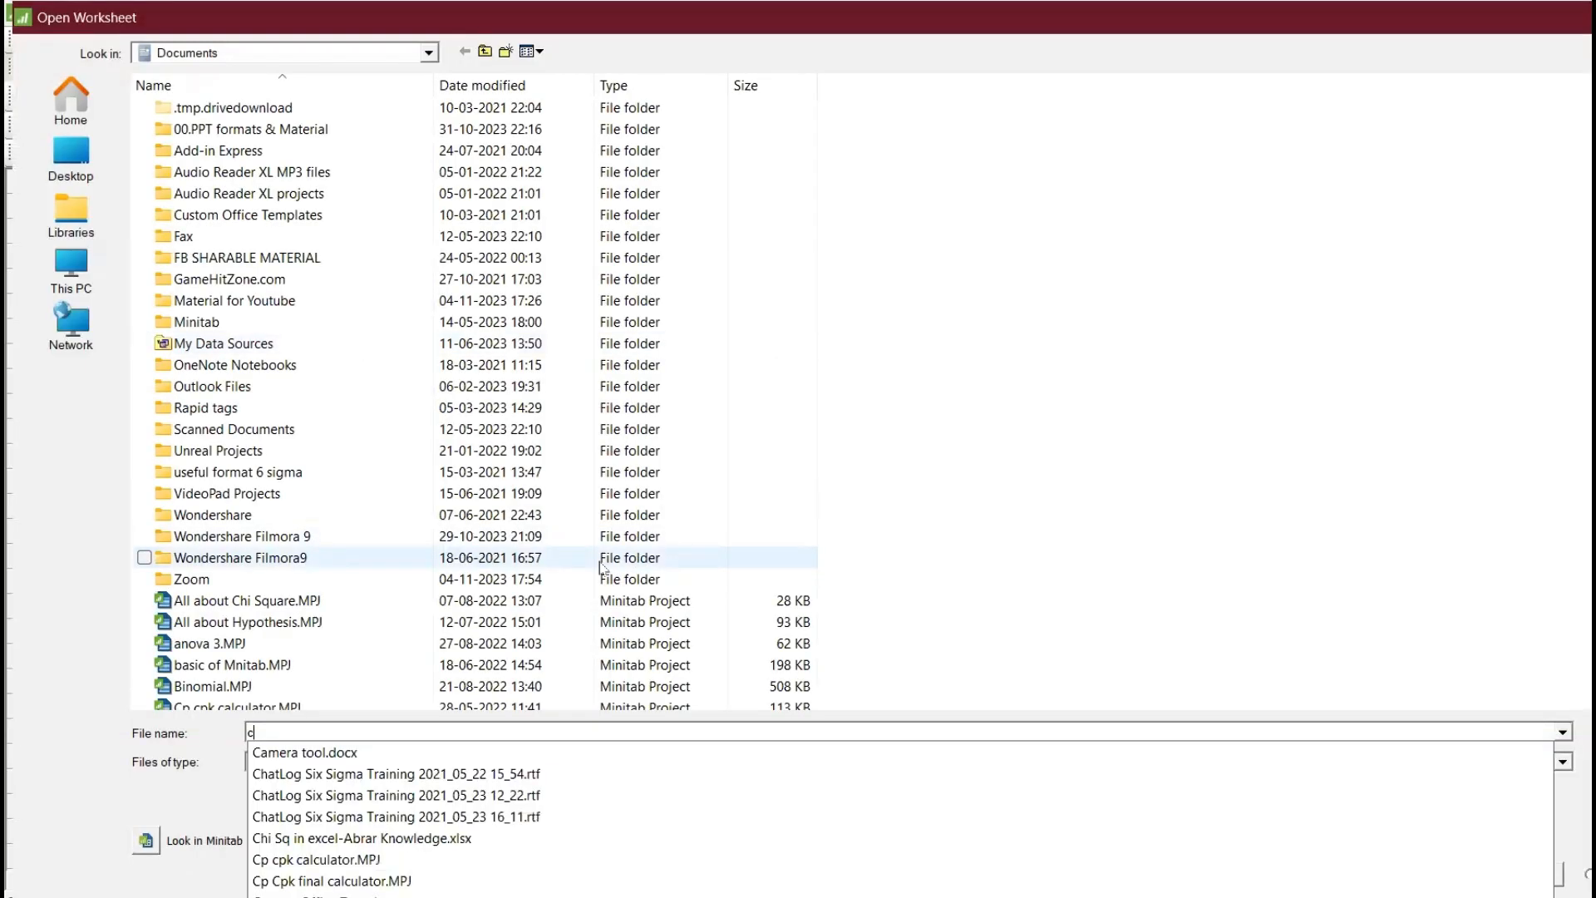
key(Escape)
click(146, 841)
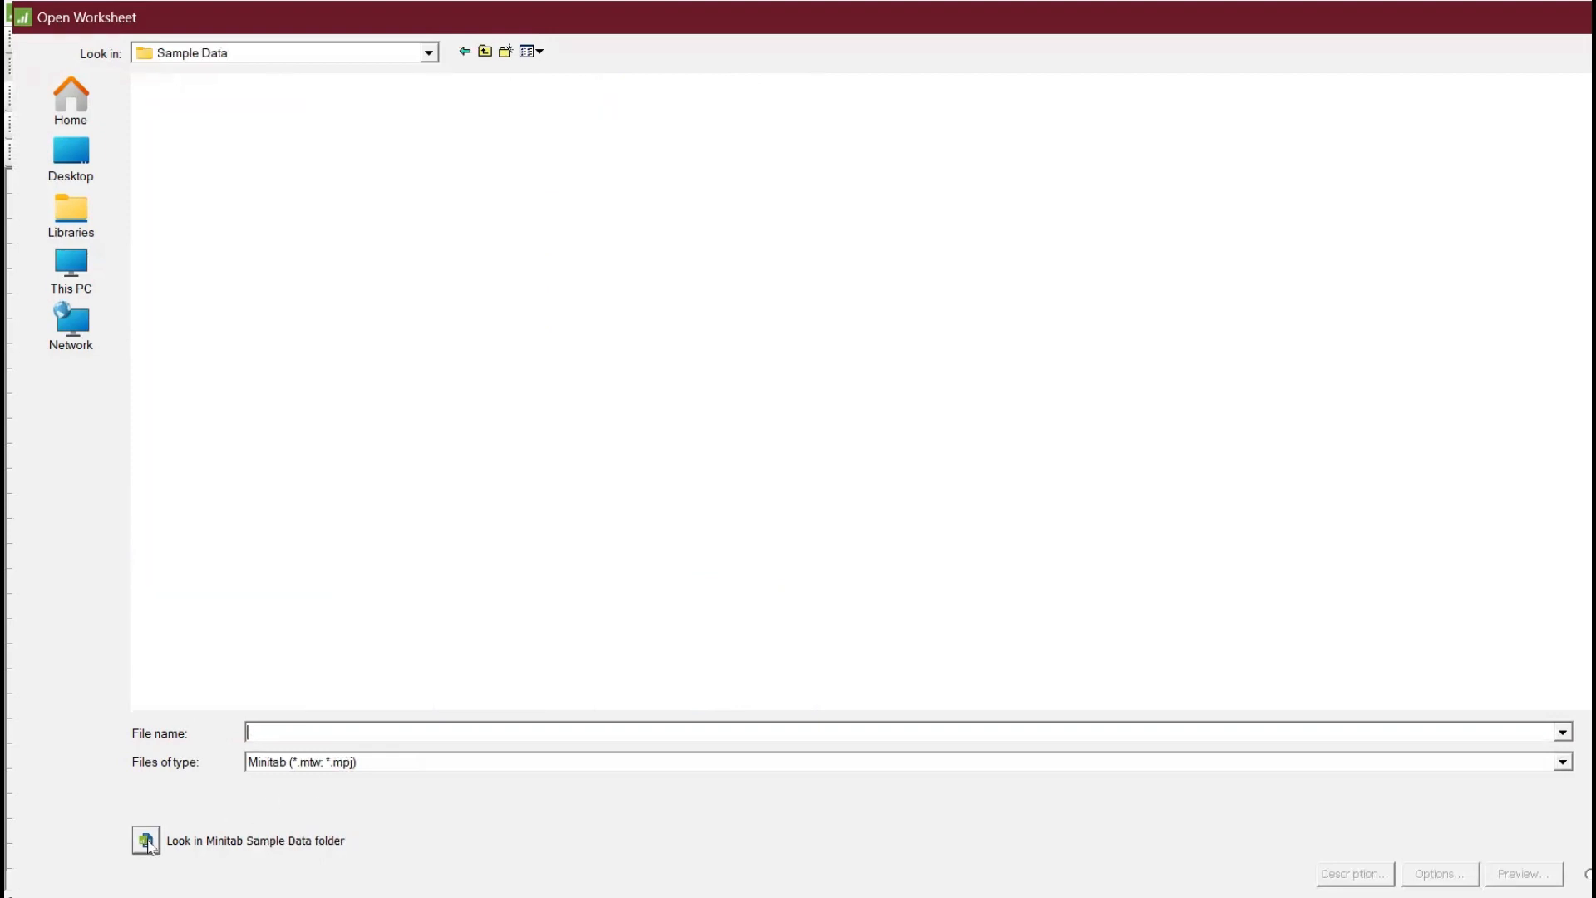
text(cal)
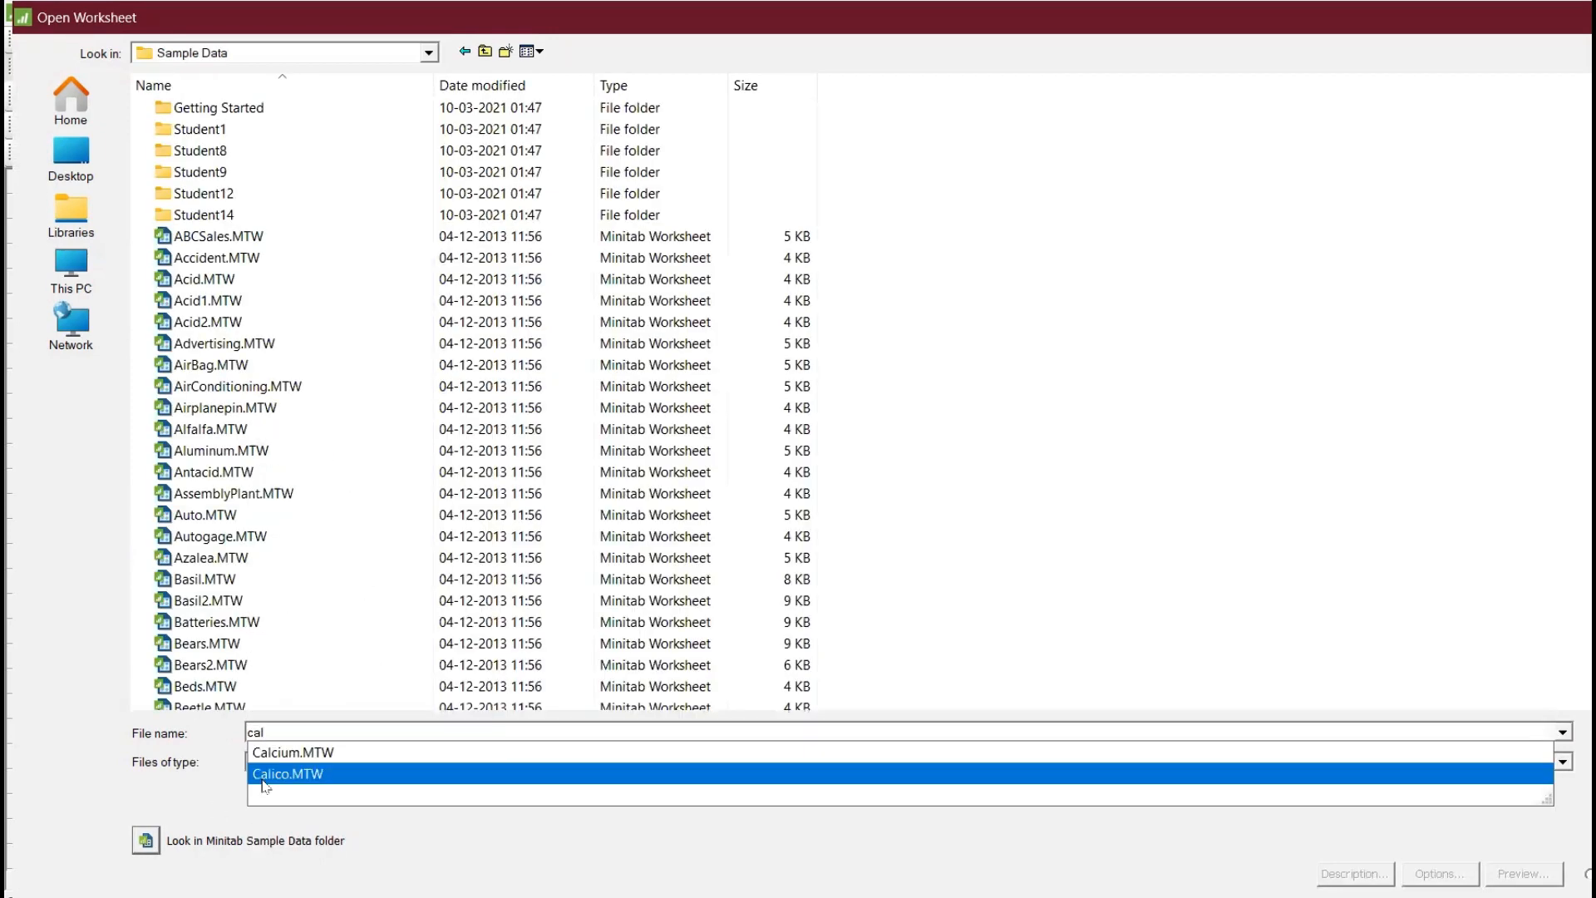
click(274, 752)
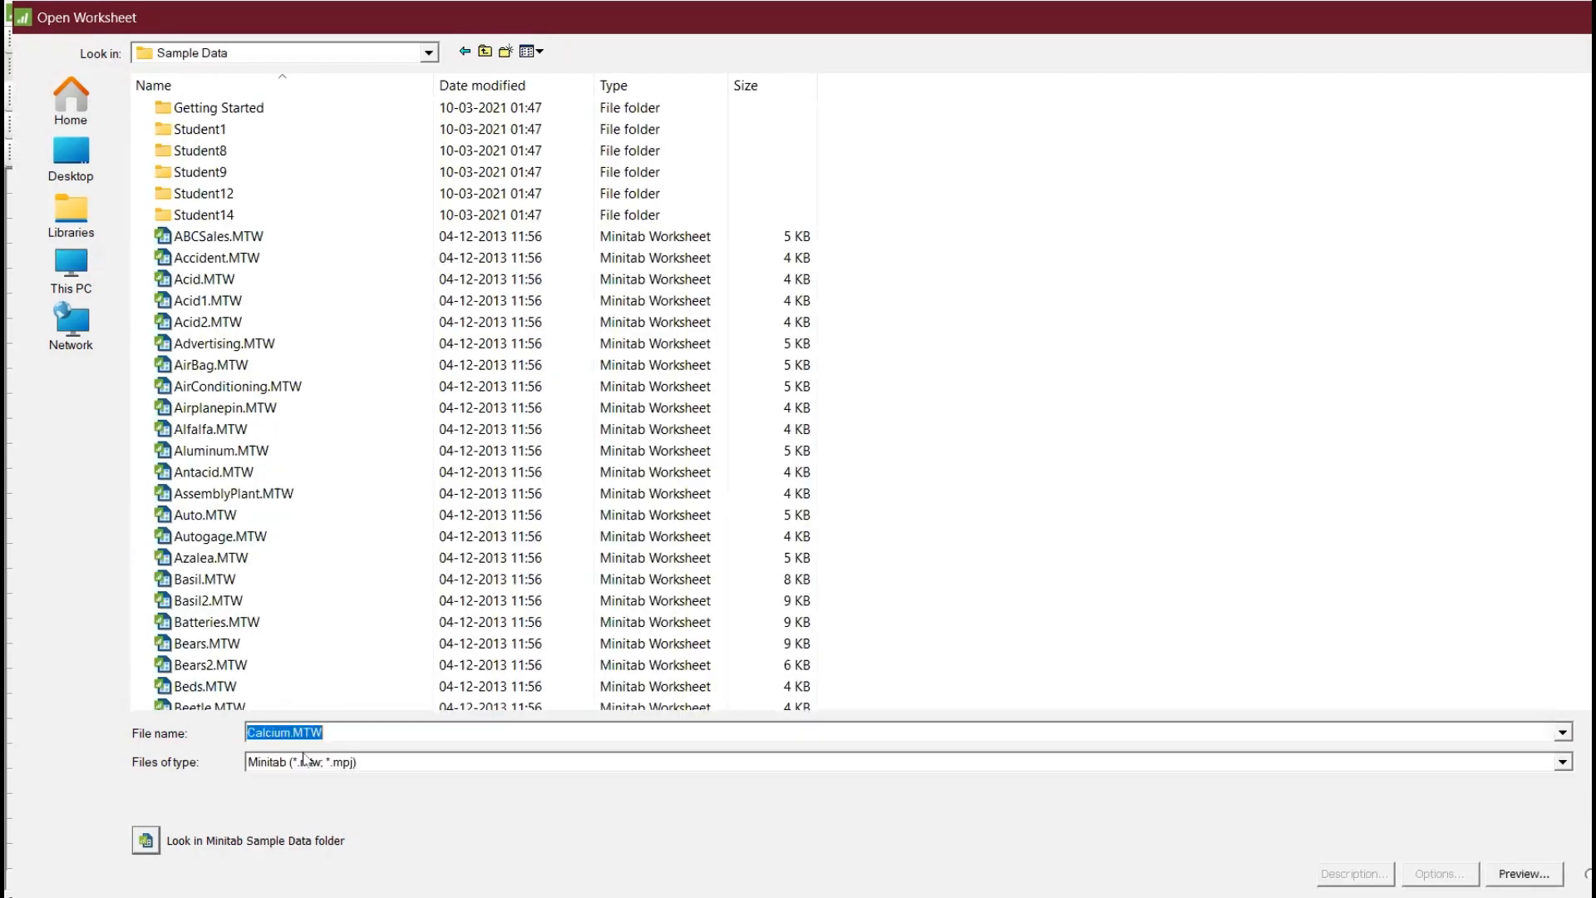
key(Return)
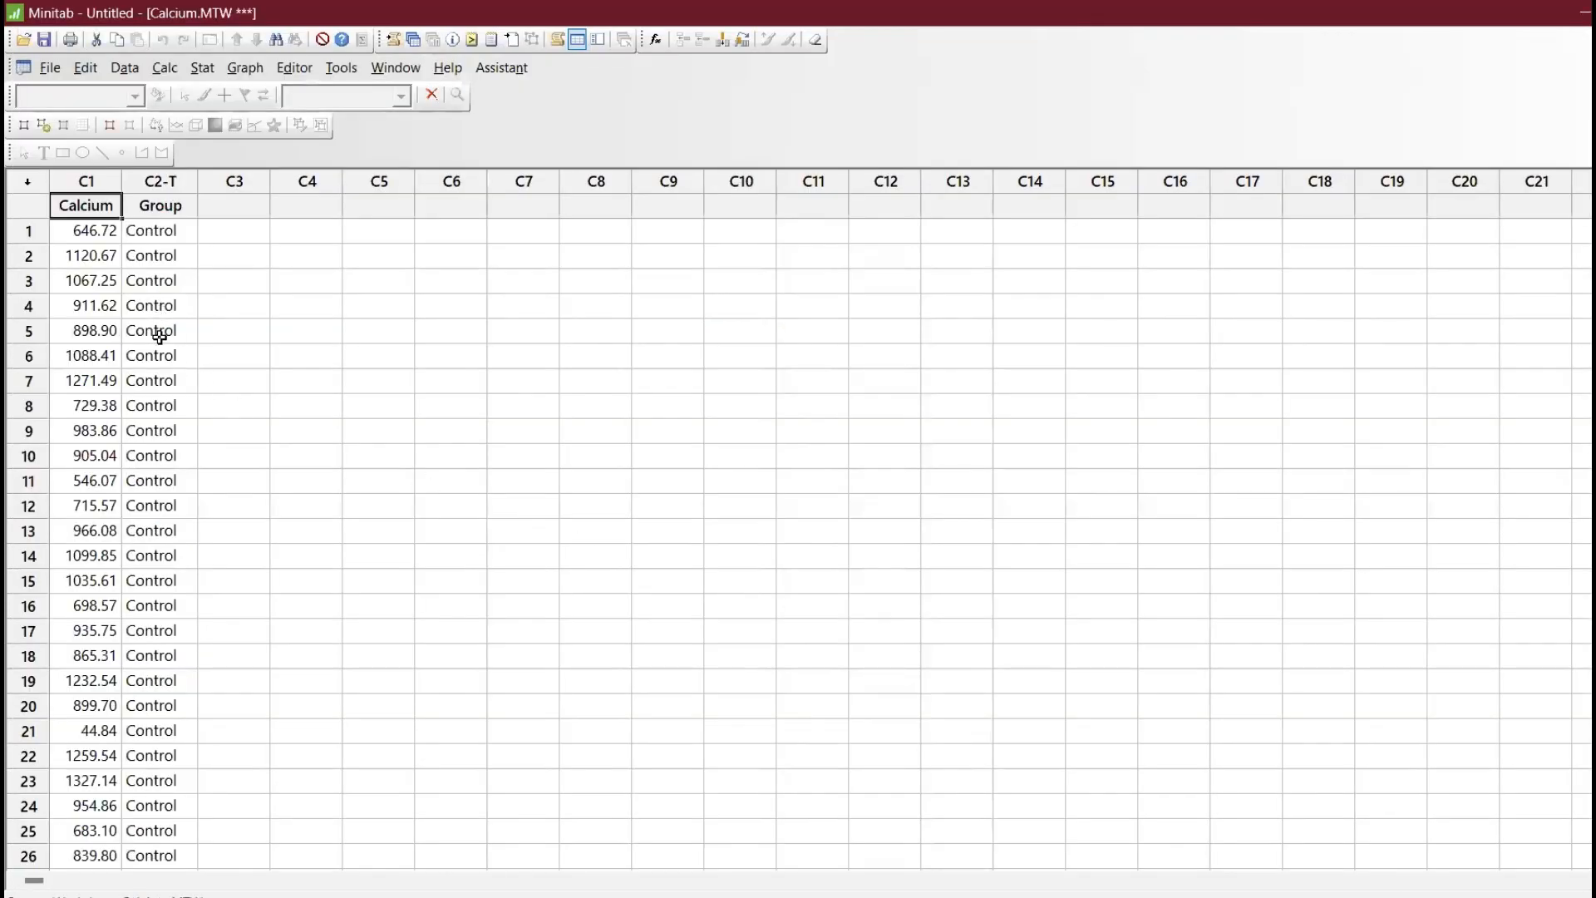
Examine the Calcium values and their Group categories down the worksheet's rows and return to the first row
click(167, 356)
key(Down)
key(Down)
key(Down)
key(Down)
key(Down)
key(Down)
key(Down)
key(Down)
key(Down)
key(Down)
key(Down)
key(Down)
key(Down)
key(Down)
key(Down)
key(Down)
key(Down)
key(Down)
key(Down)
key(Down)
key(Down)
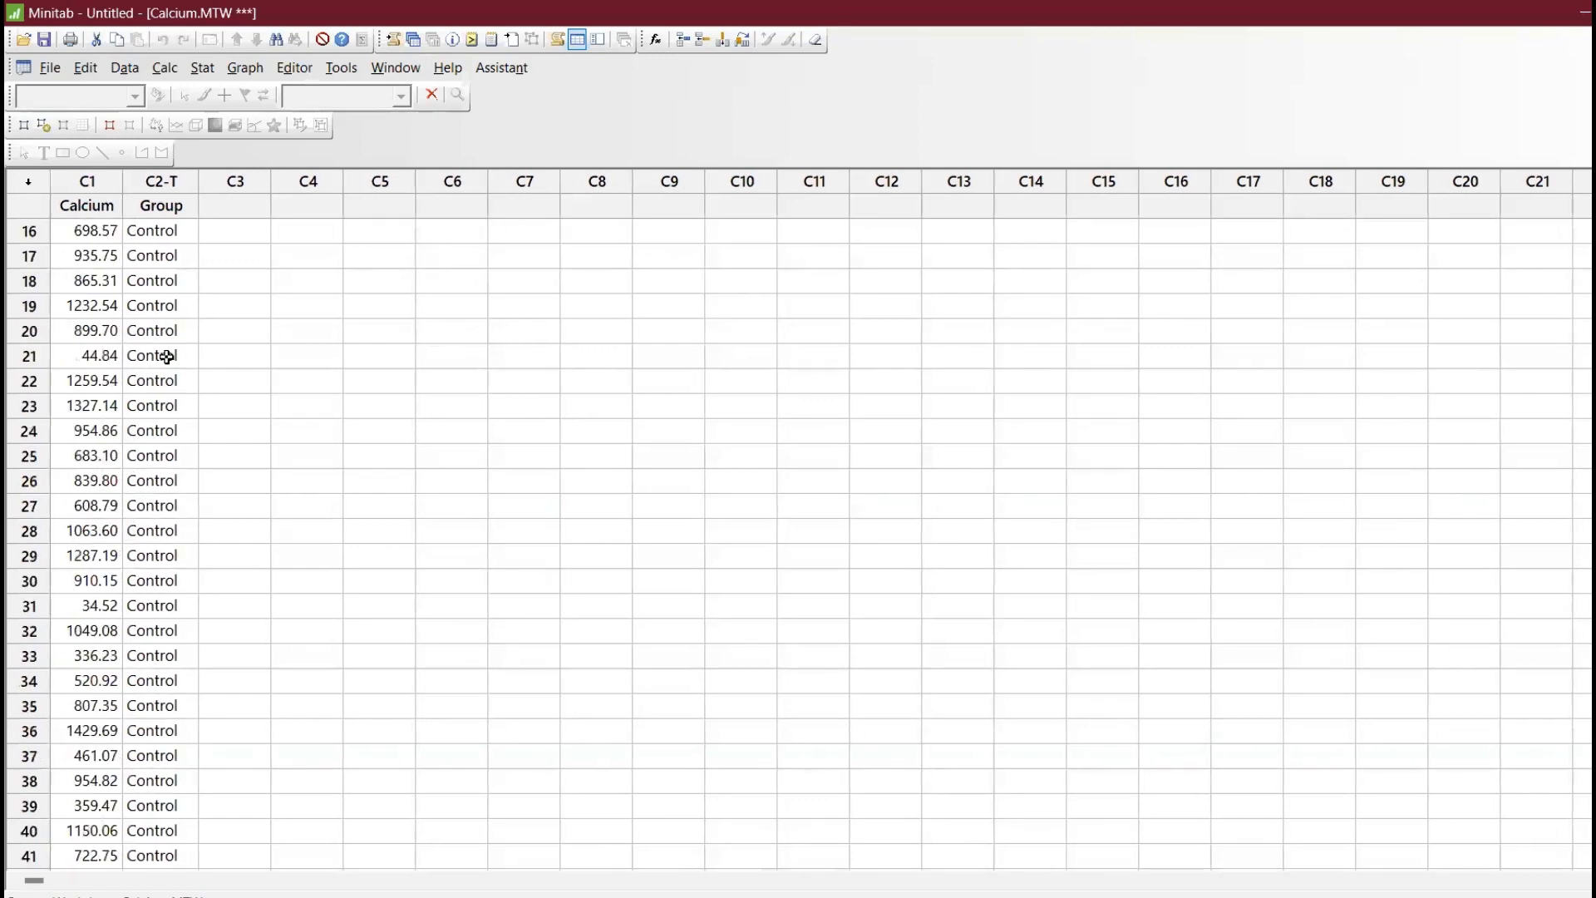
key(Down)
key(Down)
key(Down)
key(Down)
key(Down)
key(Down)
key(Down)
key(Down)
key(Down)
key(Down)
key(Down)
key(Down)
key(Down)
key(Down)
key(Down)
key(Down)
key(Down)
key(Down)
key(Down)
key(Down)
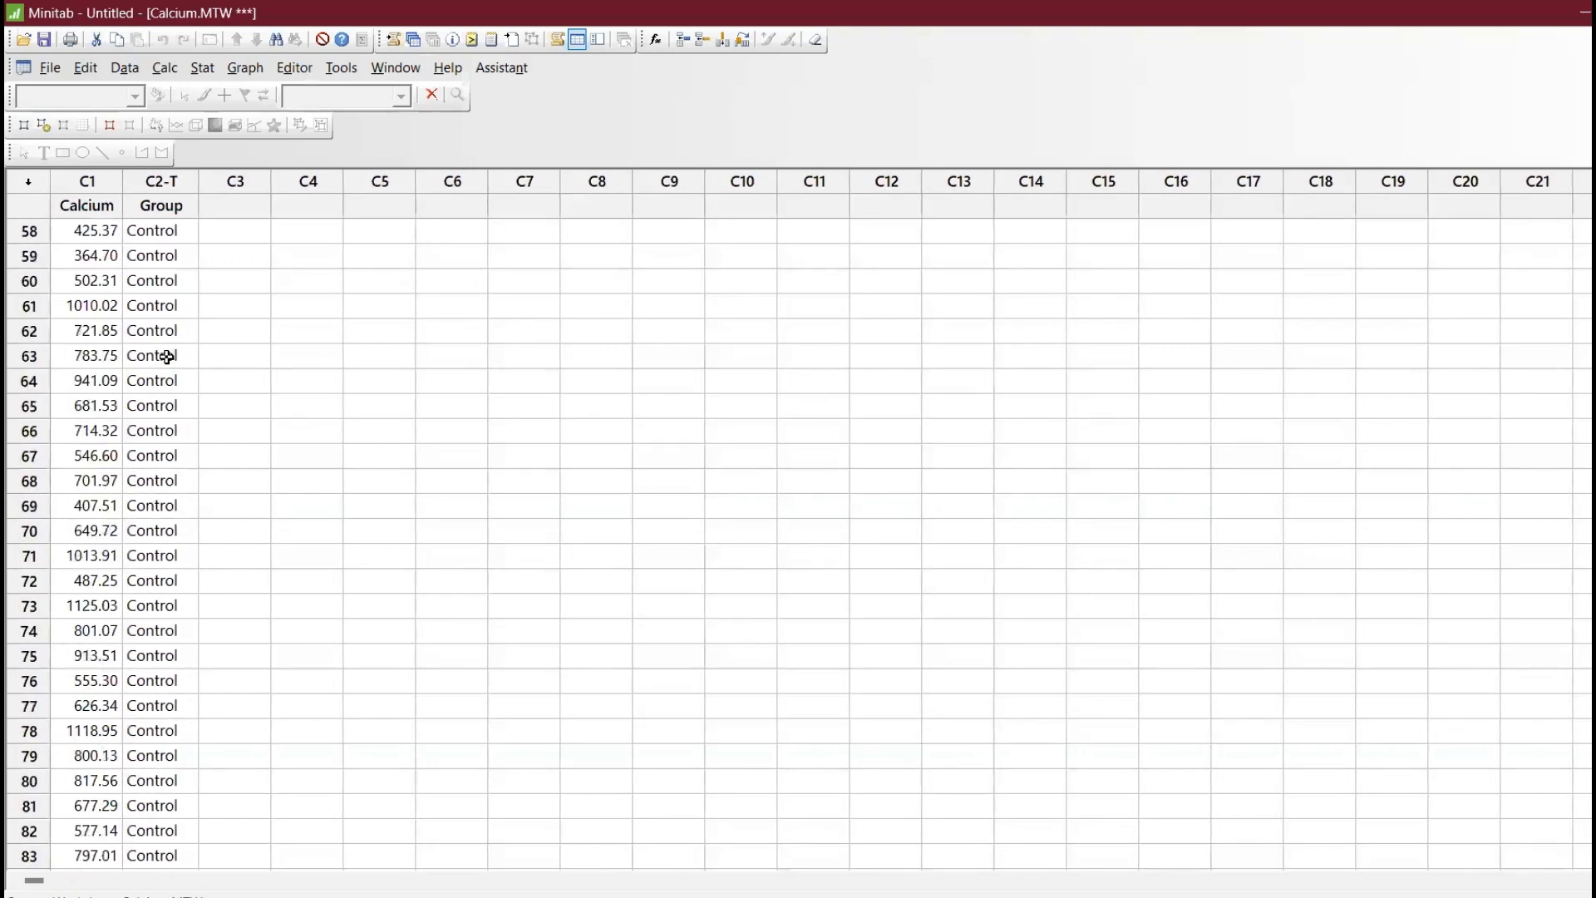
key(Down)
key(Down)
key(Down)
key(Down)
key(Down)
key(Down)
key(Down)
key(Down)
key(Down)
key(Down)
key(Down)
key(Down)
key(Down)
key(Down)
key(Down)
key(Down)
key(Down)
key(Down)
key(Down)
key(Down)
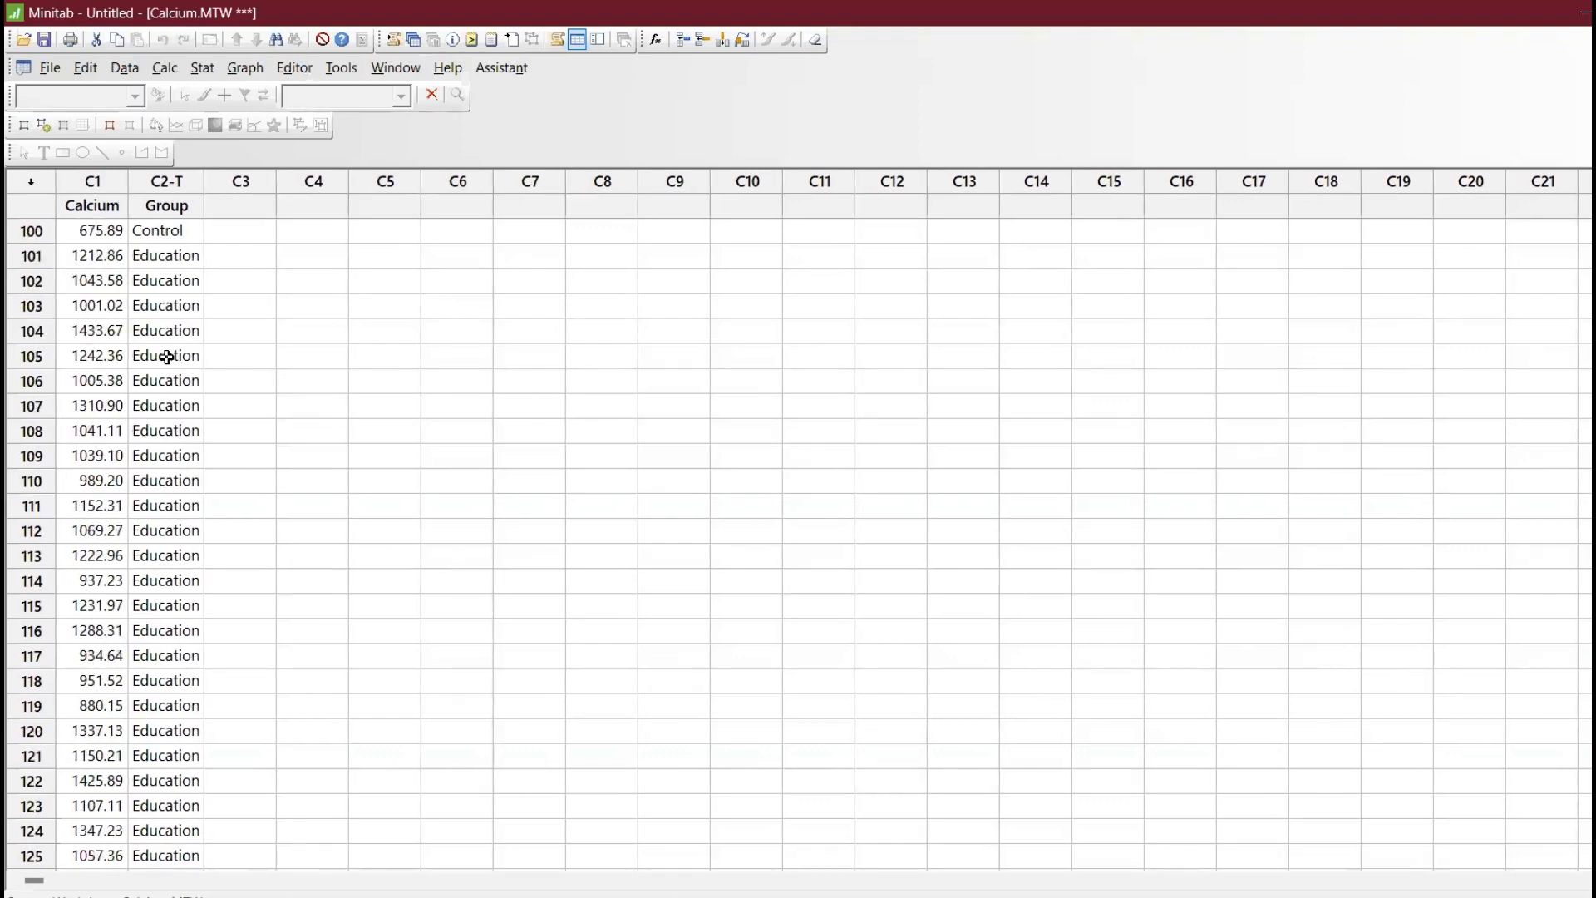
key(Up)
key(Up)
key(Up)
key(Up)
key(Up)
key(Up)
key(Up)
key(Up)
key(Up)
key(Up)
key(Up)
key(Up)
key(Up)
key(Up)
key(Up)
key(Up)
key(Up)
key(Up)
key(Up)
key(Up)
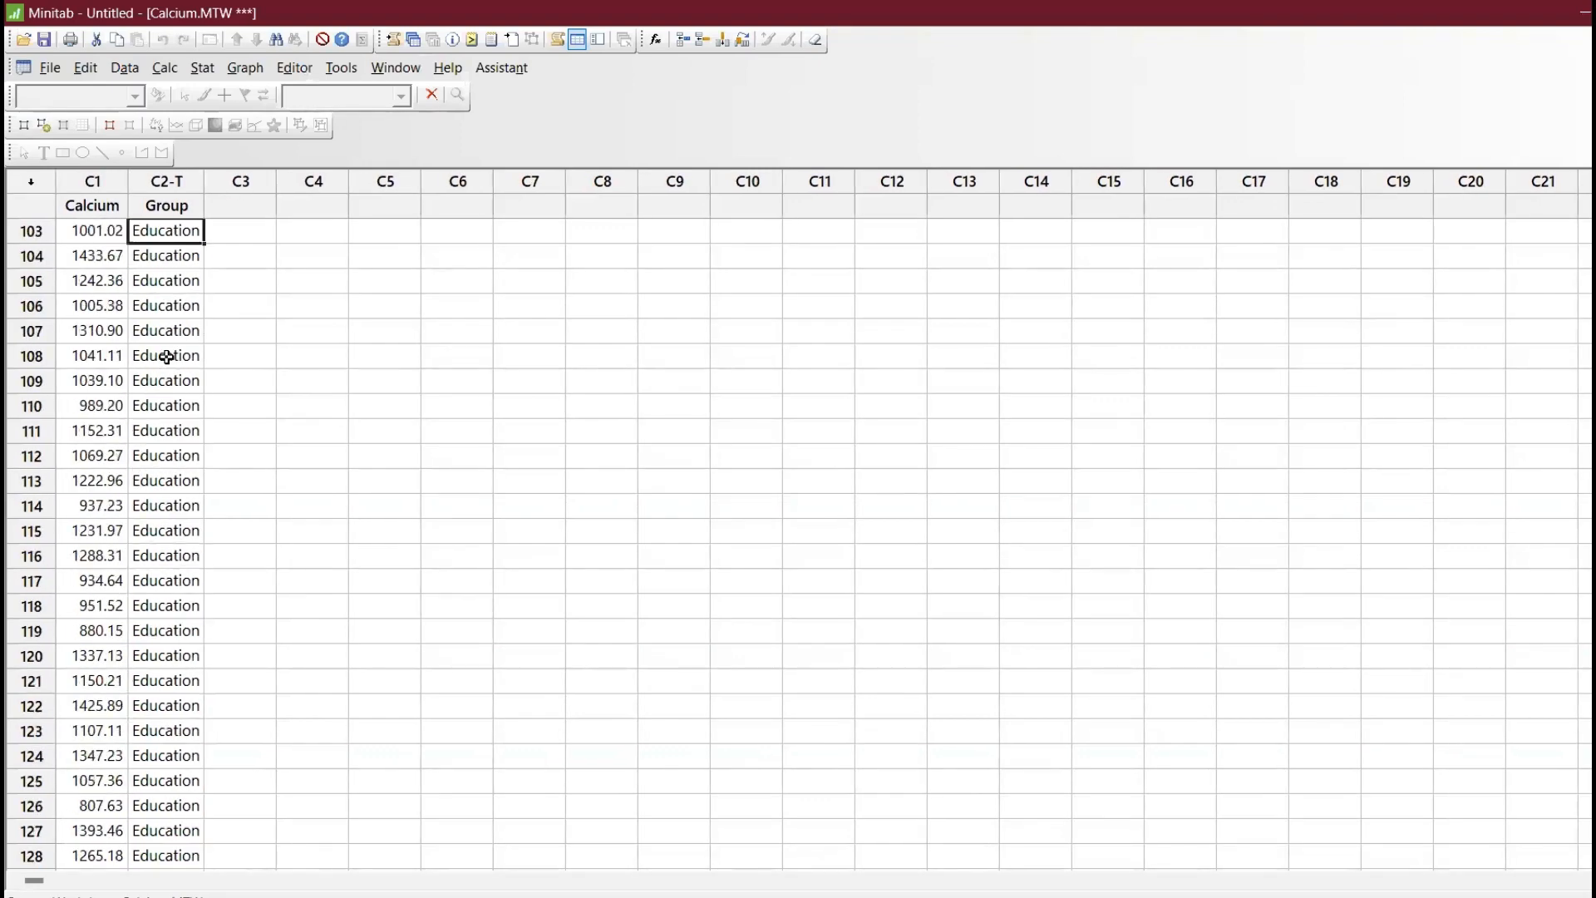
key(Up)
key(Up)
key(Up)
key(Up)
key(Up)
key(Up)
key(Up)
key(Up)
key(Up)
key(Up)
key(Up)
key(Up)
key(Up)
key(Up)
key(Up)
key(Up)
key(Up)
key(Up)
key(Up)
key(Up)
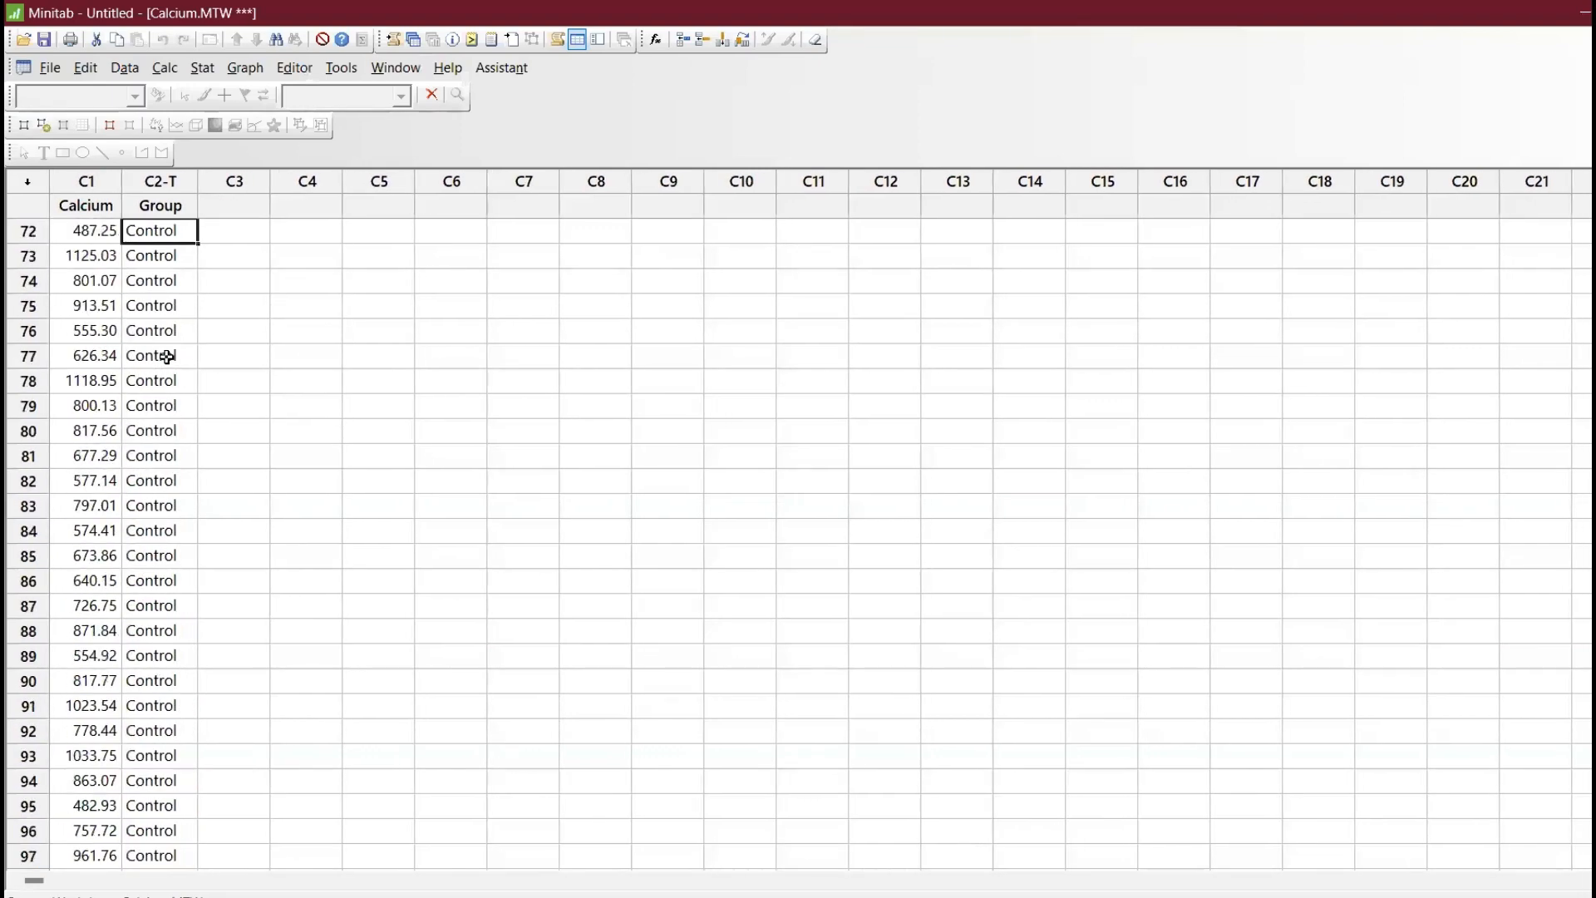
key(Up)
key(Up)
key(Up)
key(Up)
key(Up)
key(Up)
key(Up)
key(Up)
key(Up)
key(Up)
key(Up)
key(Up)
key(Up)
key(Up)
key(Up)
key(Up)
key(Up)
key(Up)
key(Up)
key(Up)
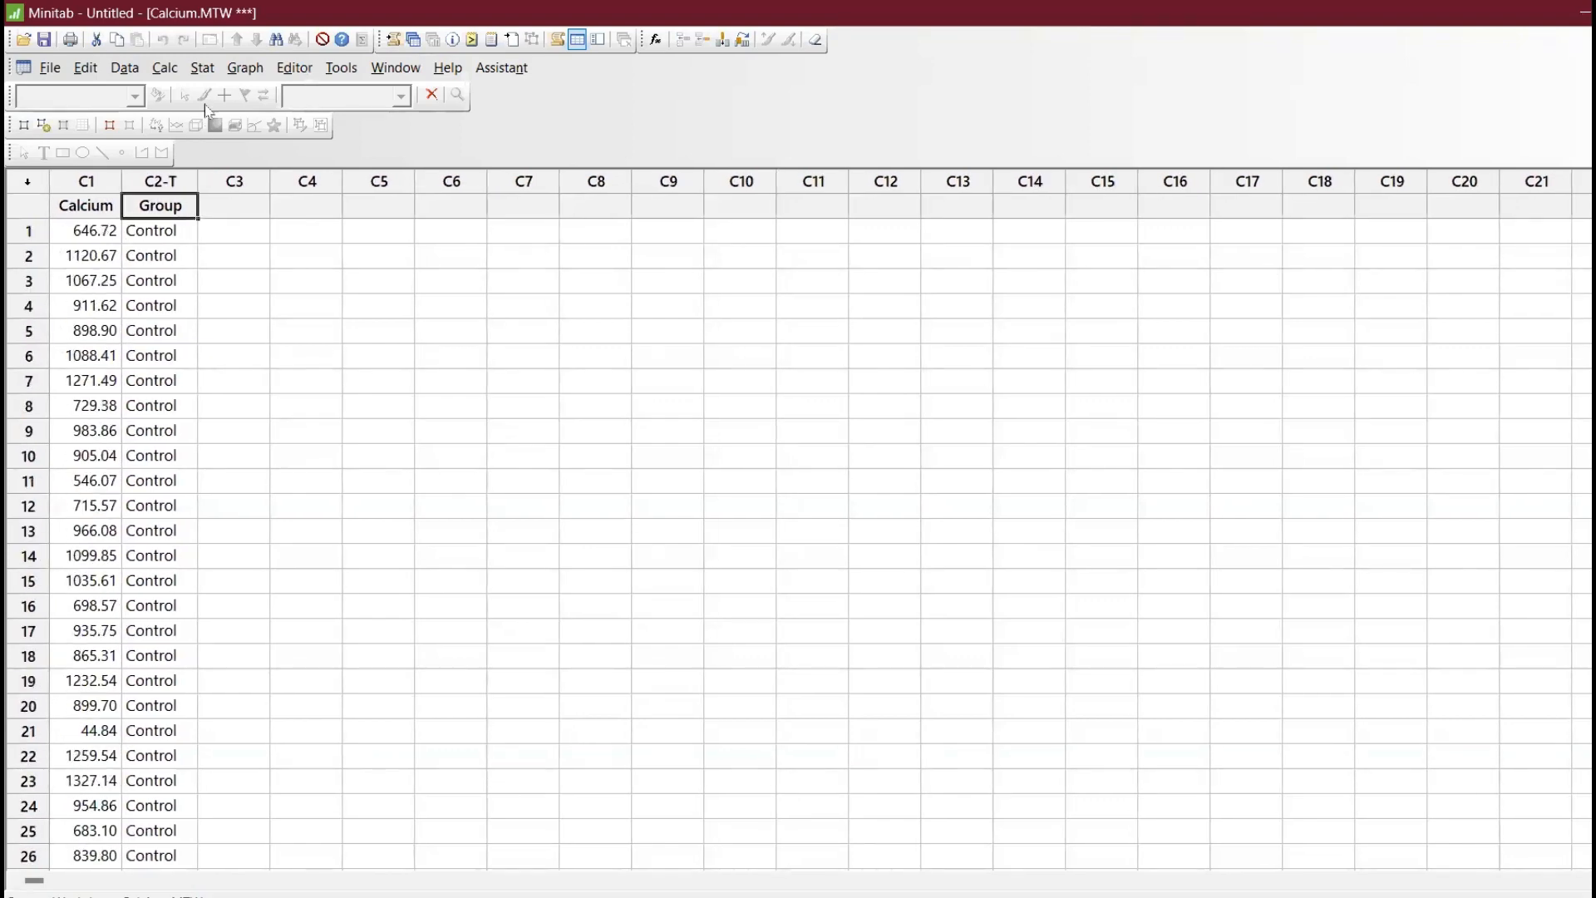
Create a Multiple Y's, With Groups dotplot with Calcium as the graph variable and Group as the categorical variable
key(Right)
key(Down)
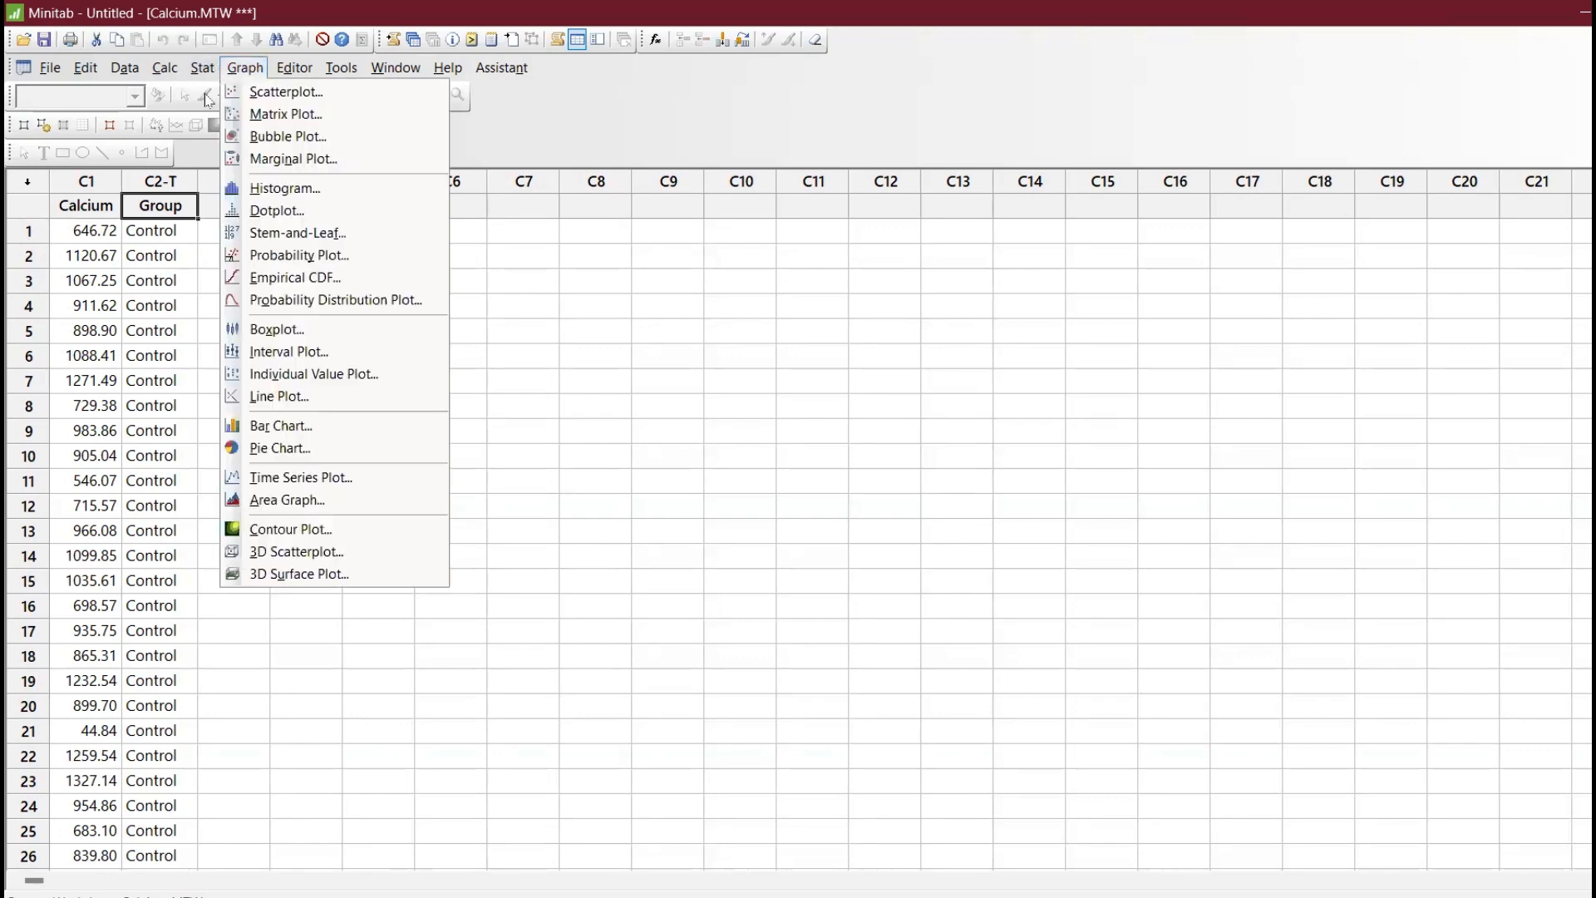
click(271, 212)
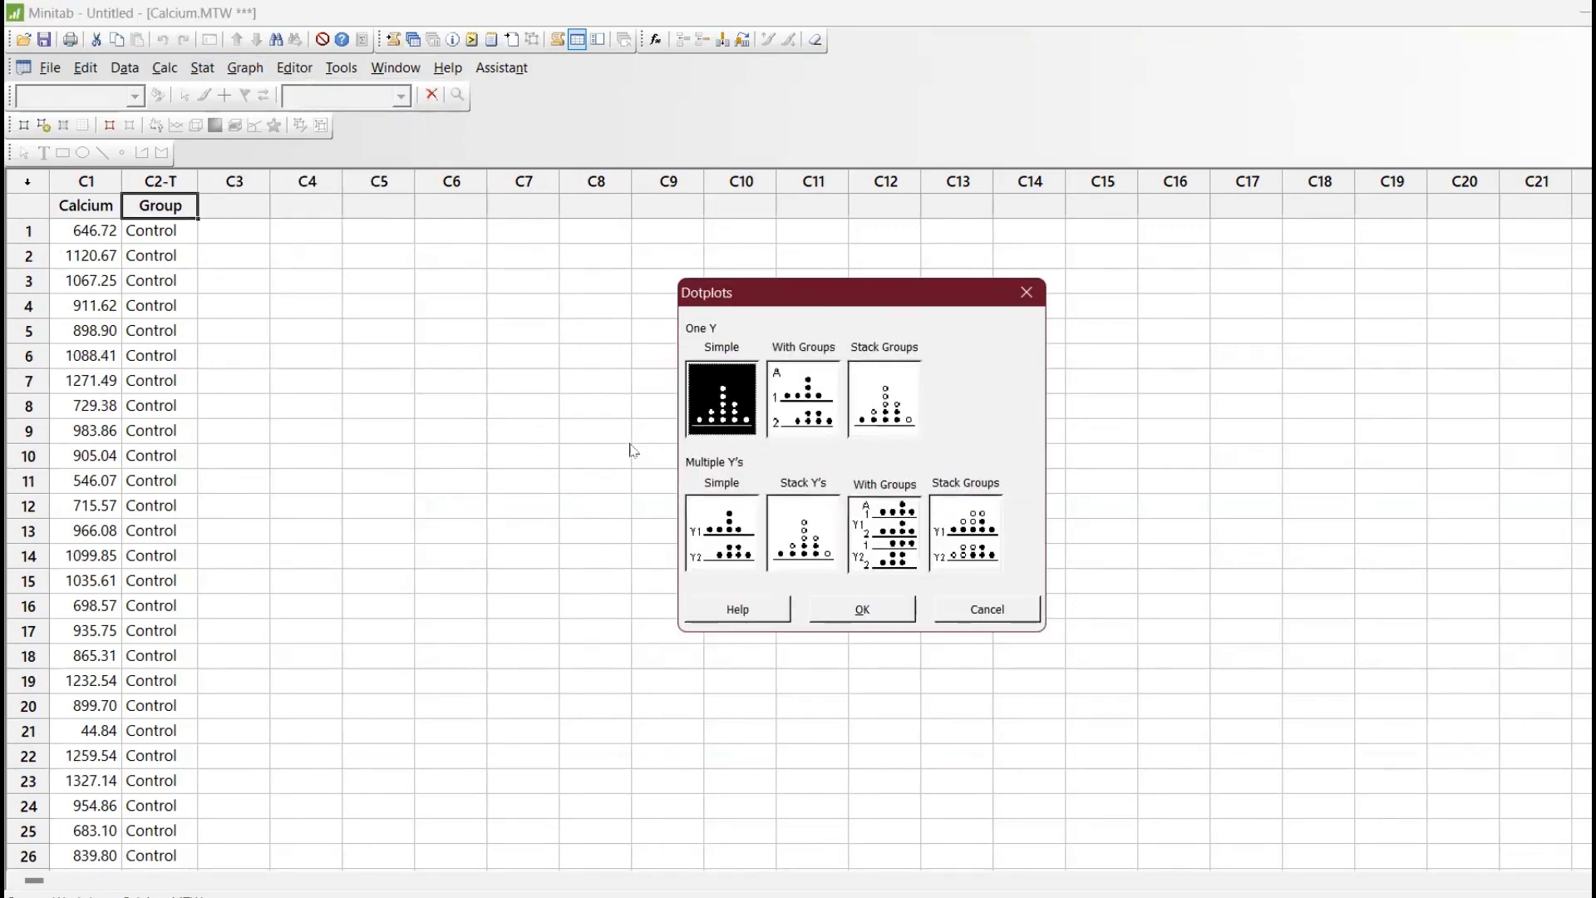
click(864, 555)
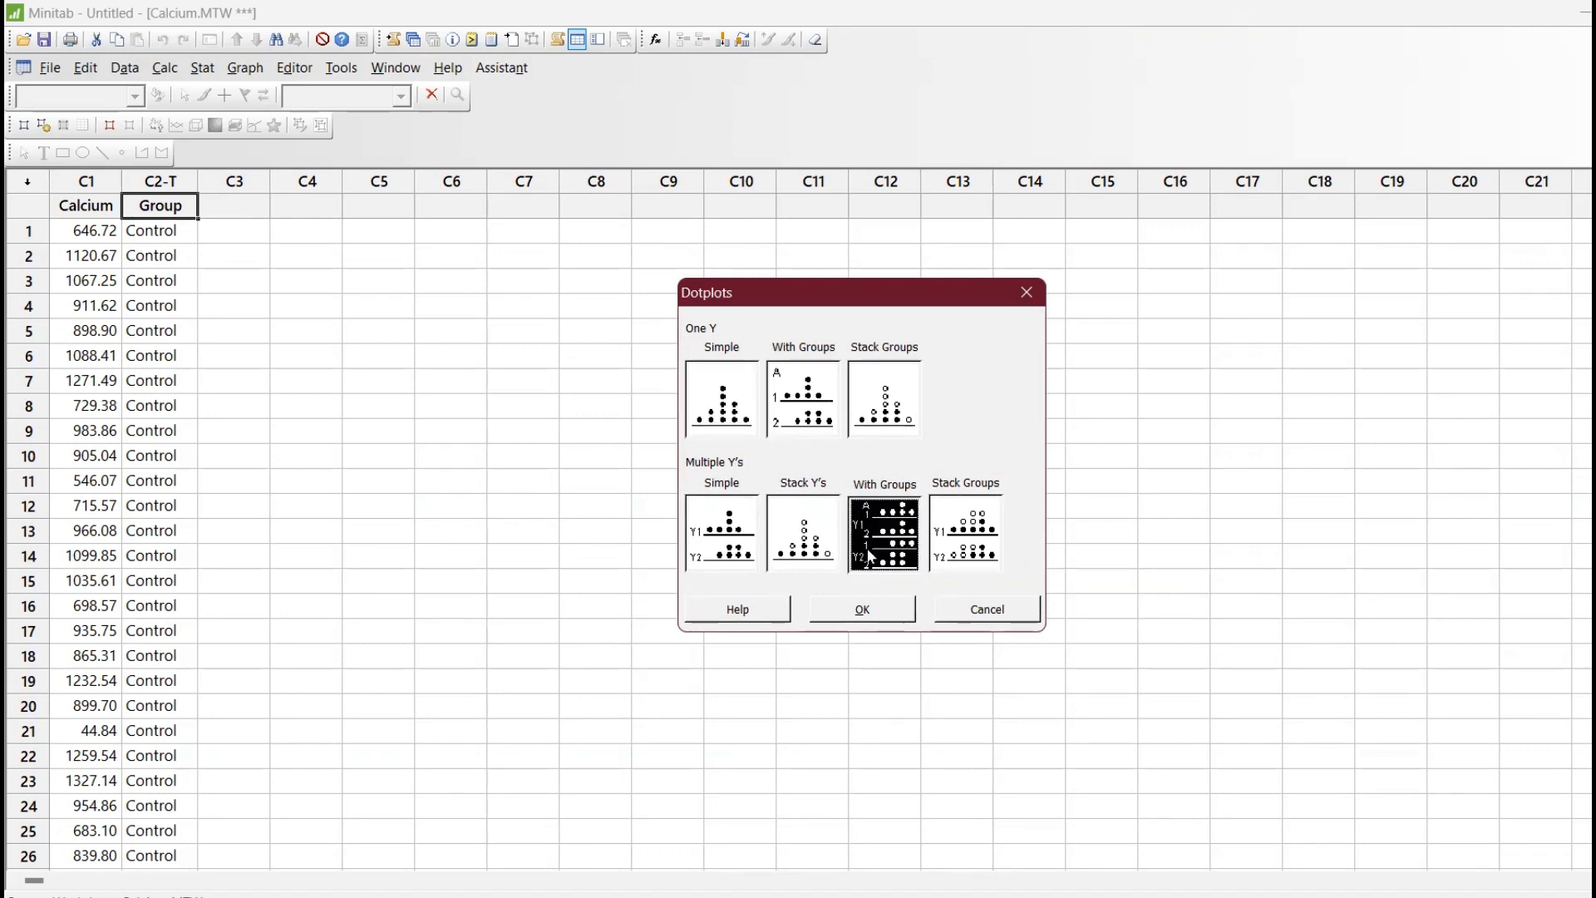
drag(869, 299, 516, 197)
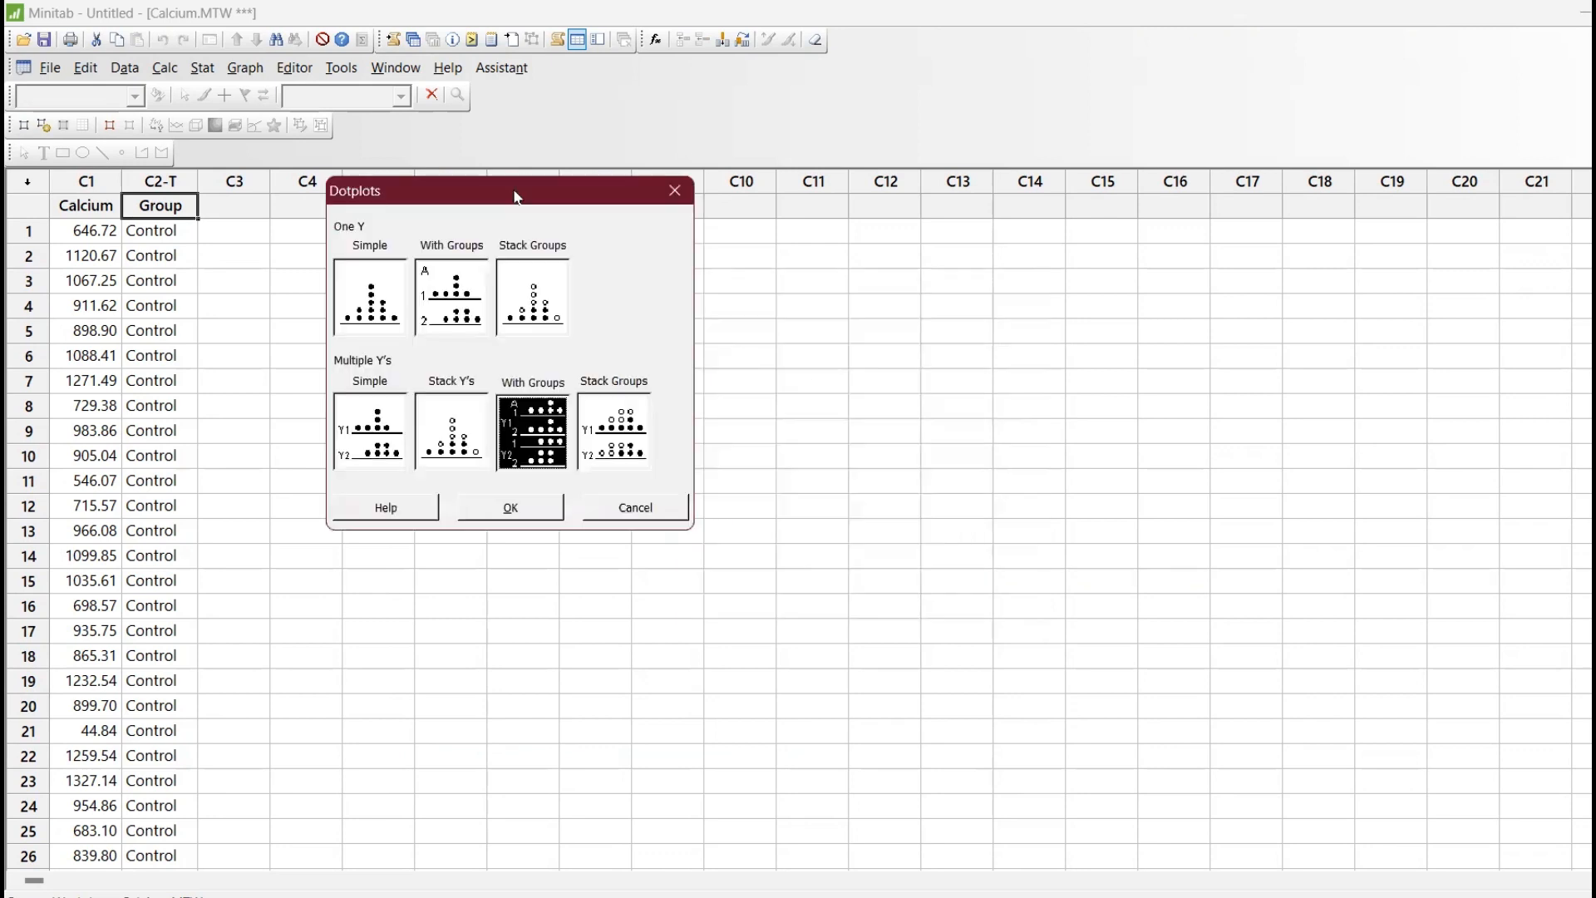
click(511, 507)
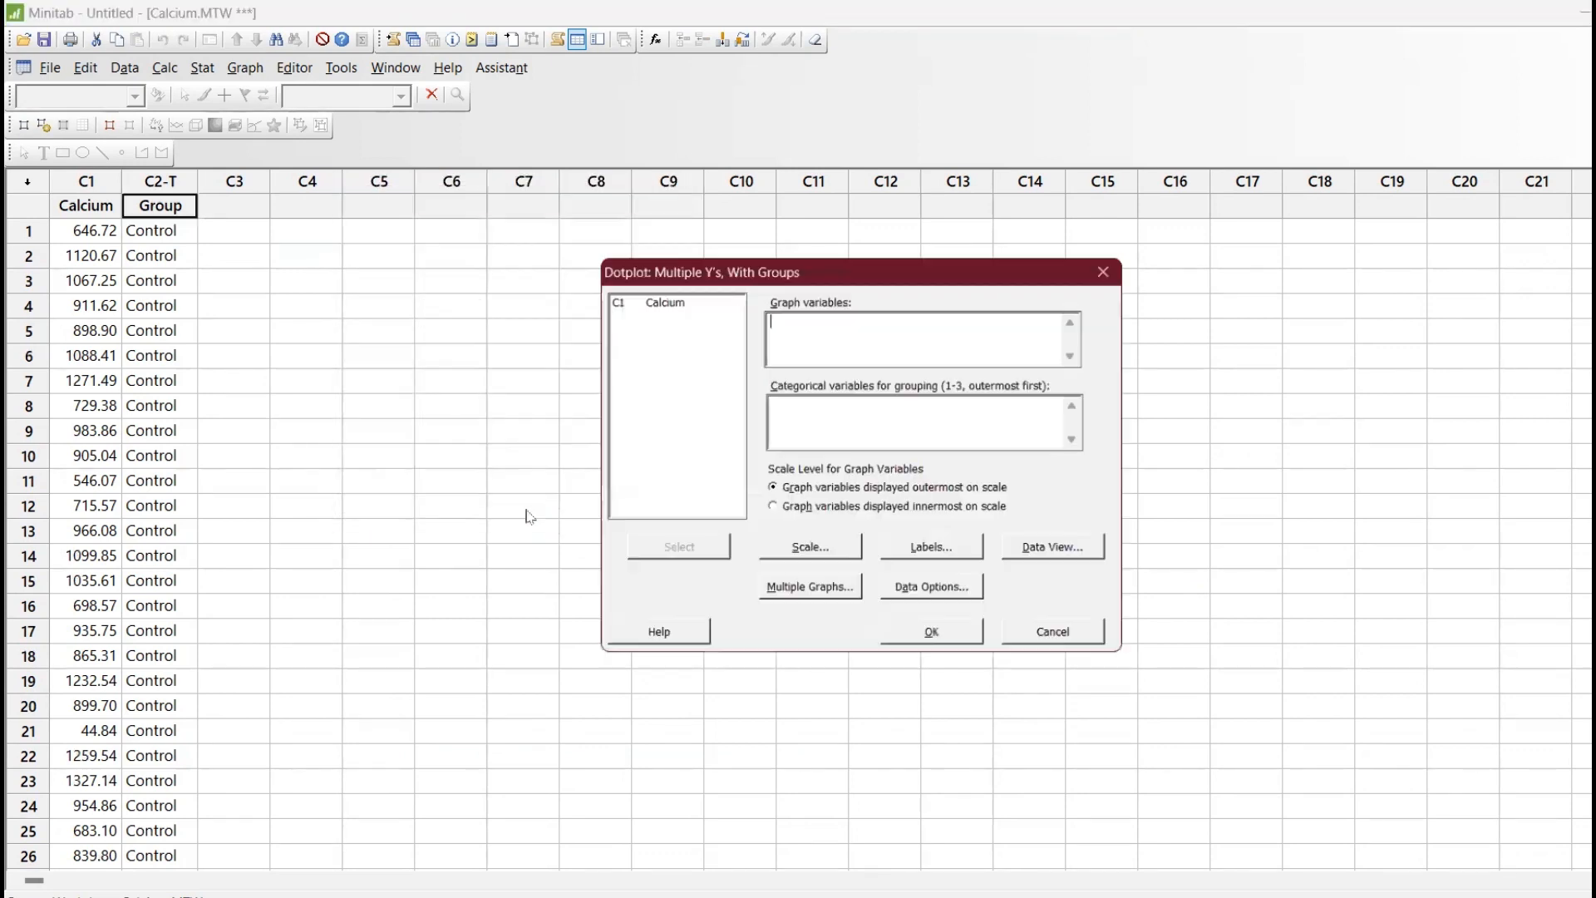
double_click(654, 299)
click(802, 404)
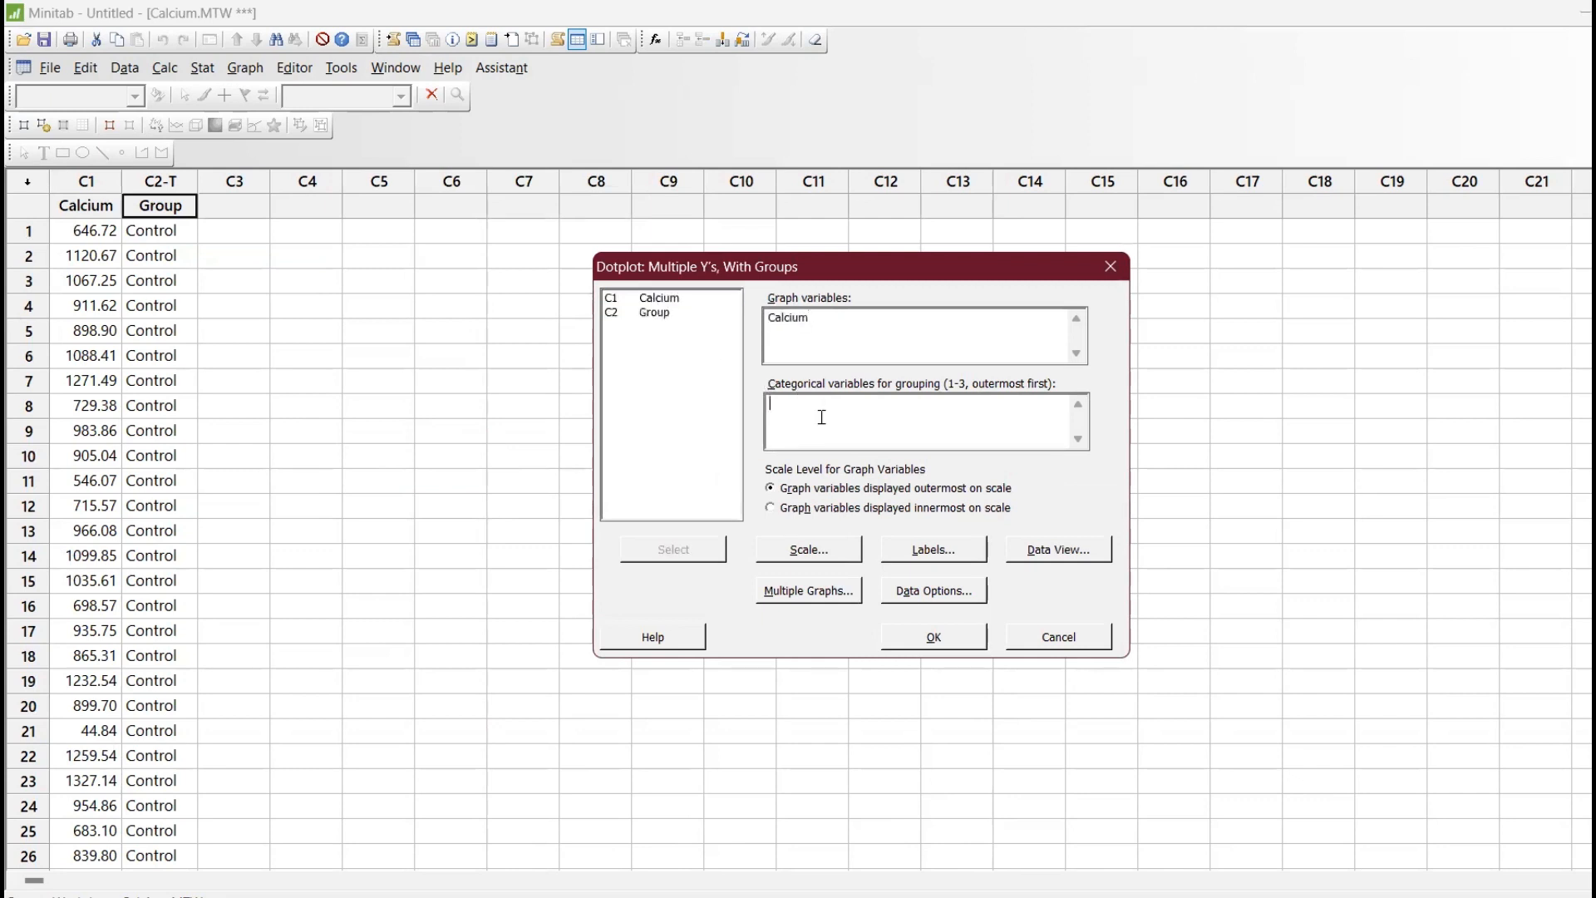
double_click(656, 313)
click(947, 638)
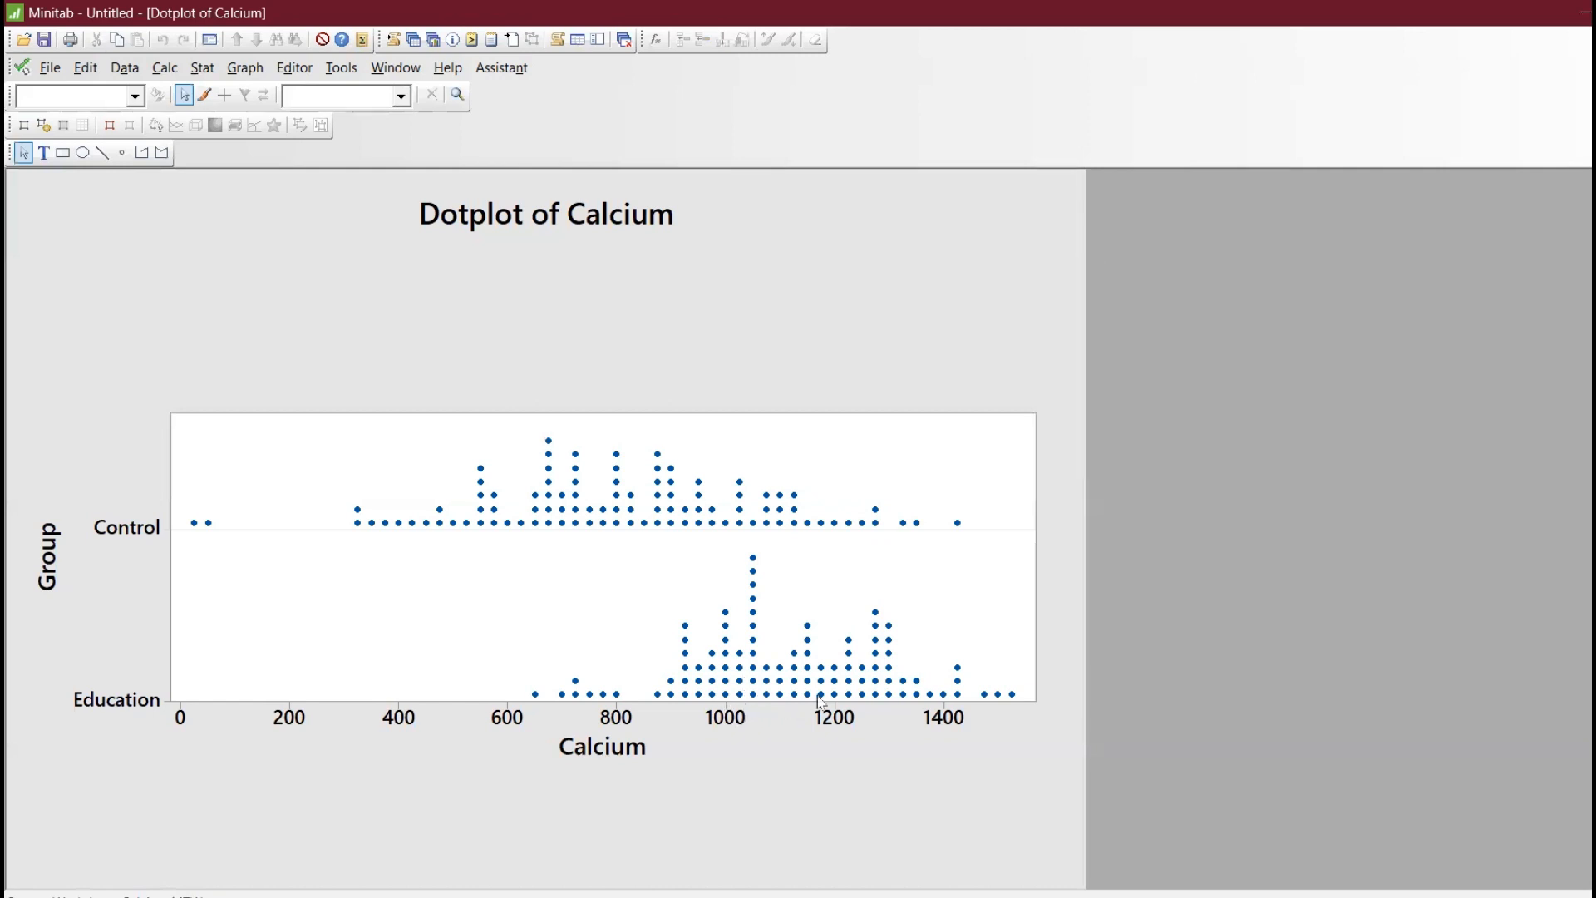
Change the dotplot's dots to custom filled upward triangles in dark red with size 0.8
mouse_move(819, 699)
click(549, 496)
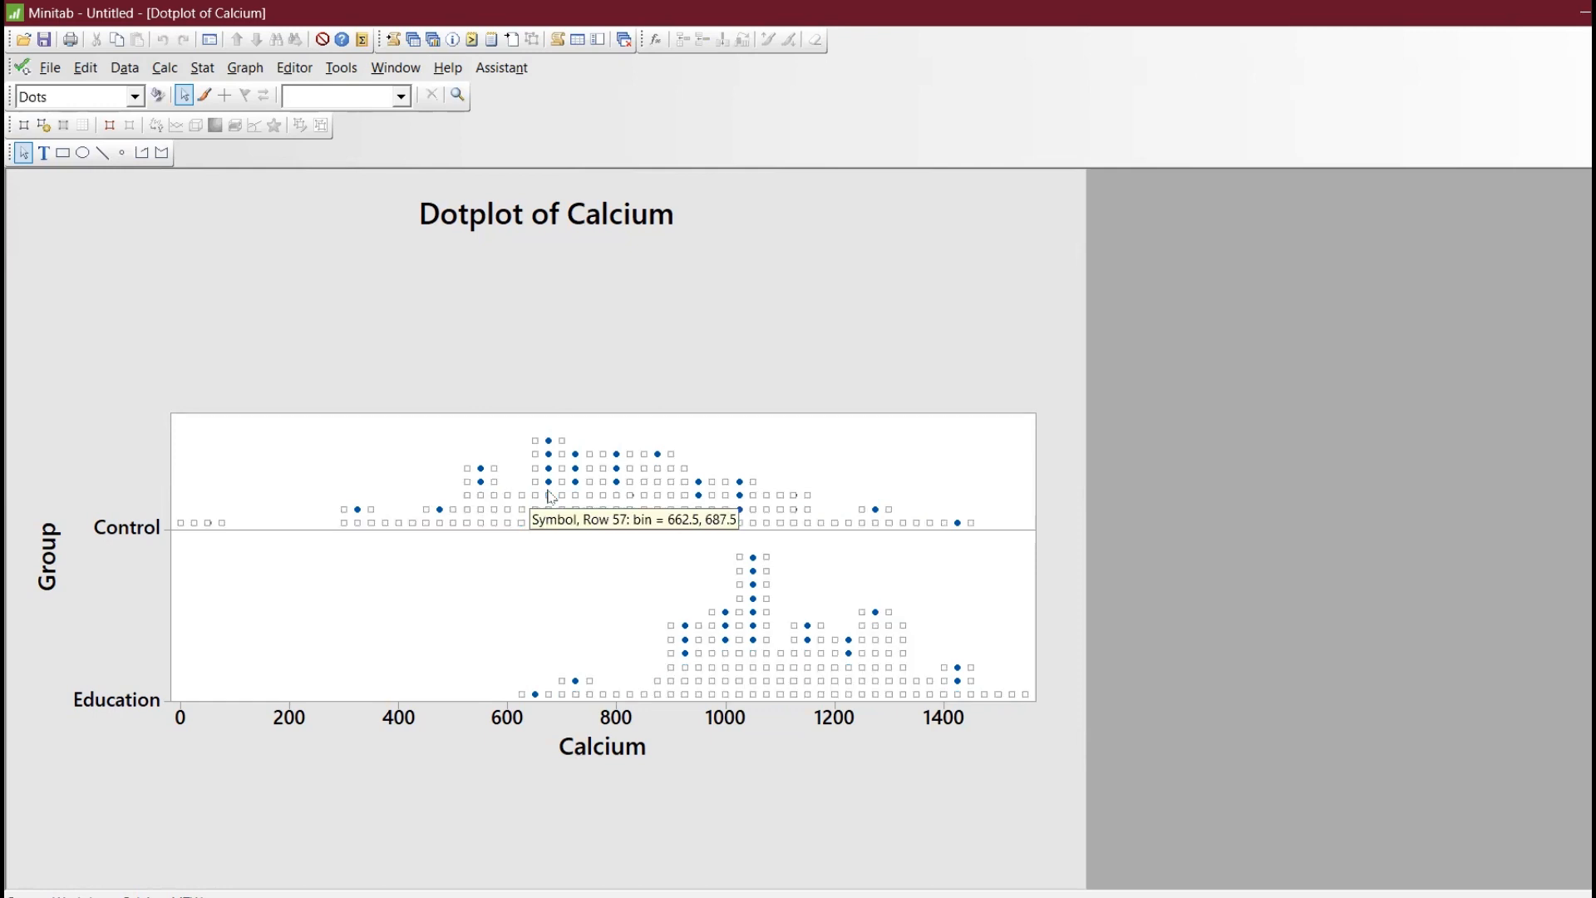
right_click(550, 496)
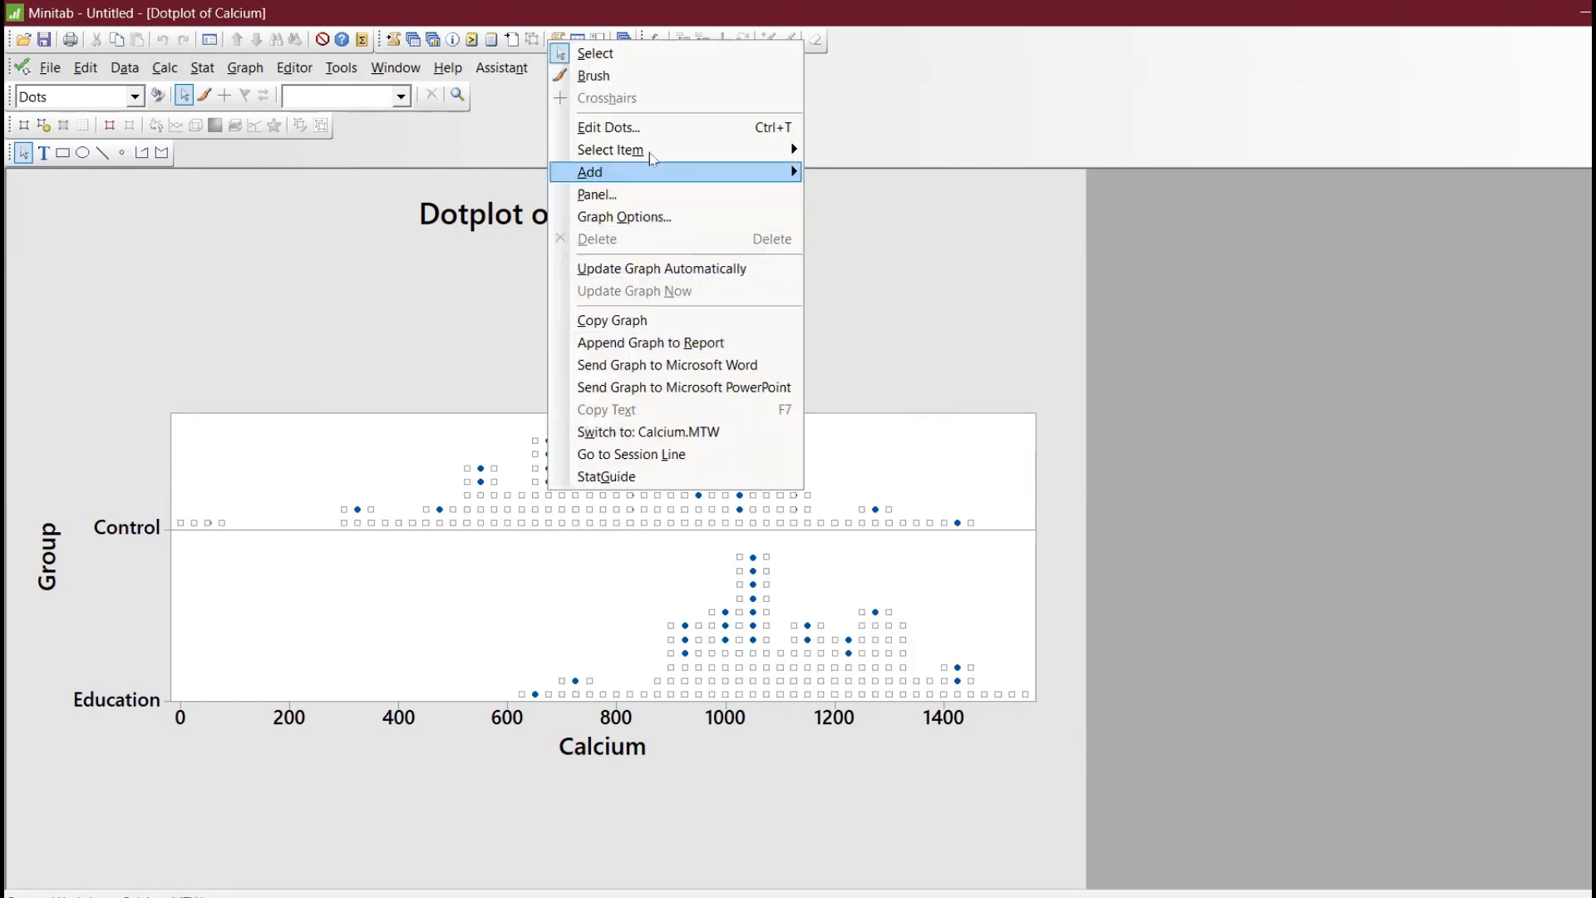
click(641, 128)
click(698, 374)
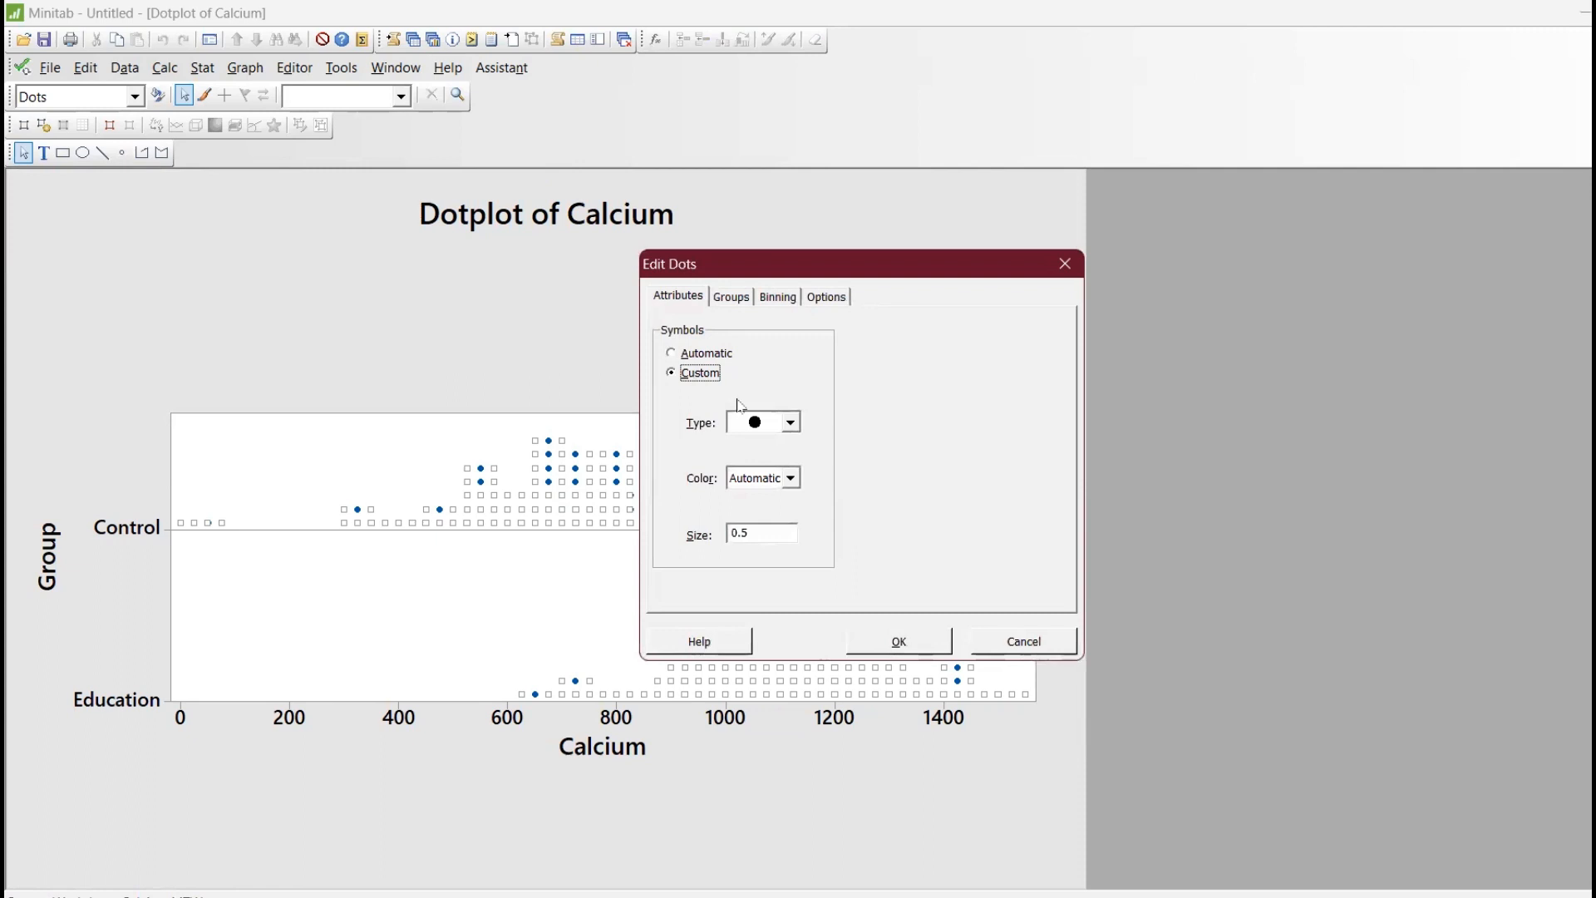
click(790, 424)
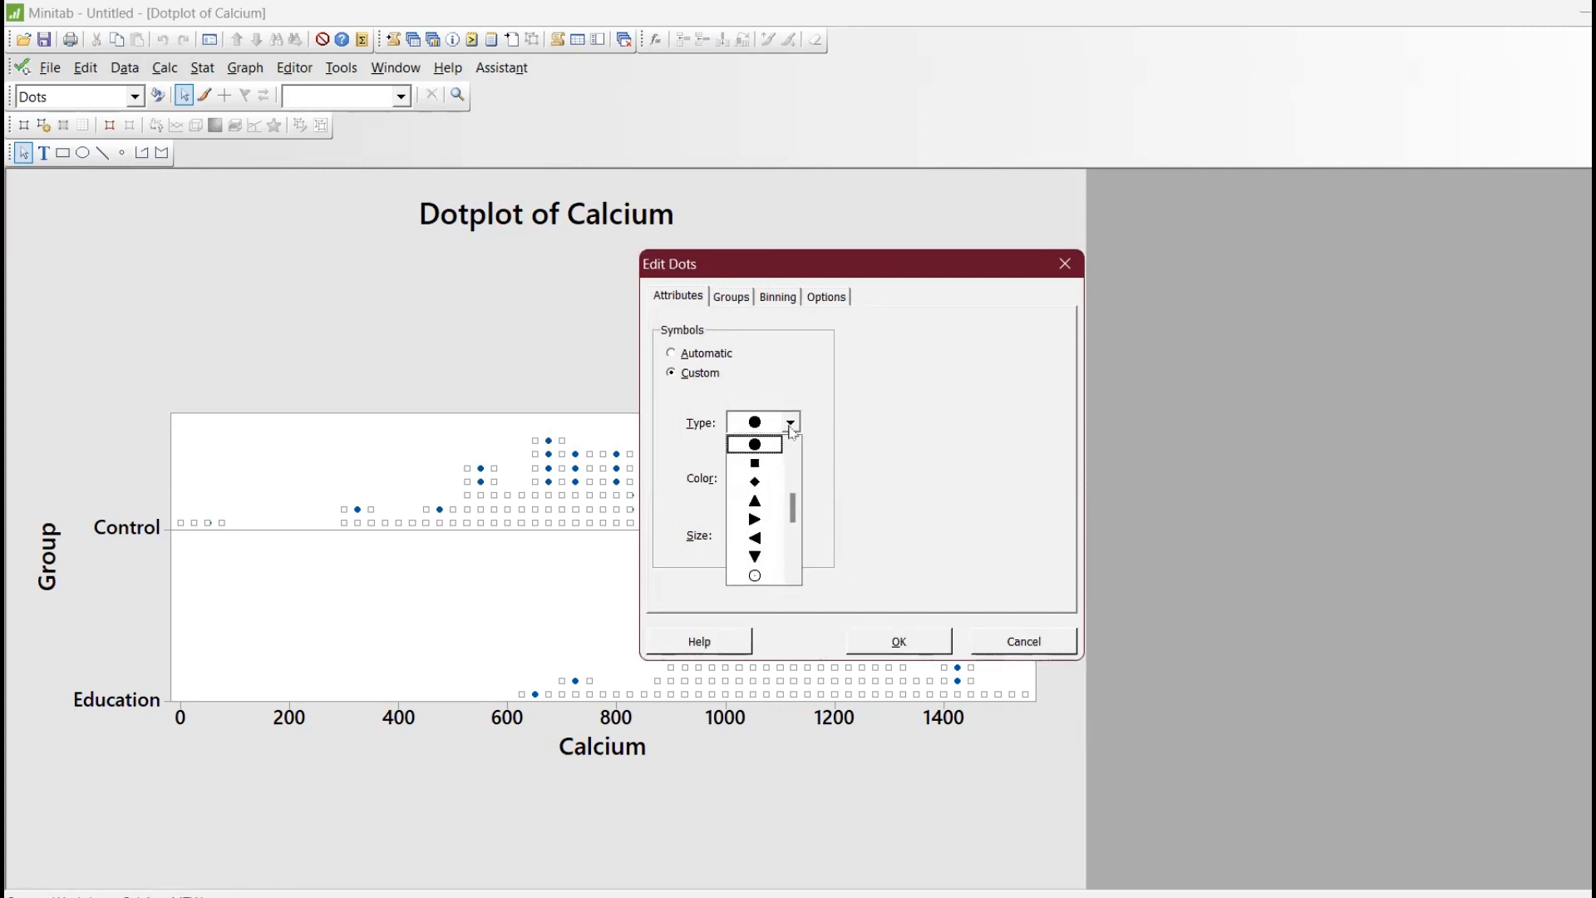
click(768, 507)
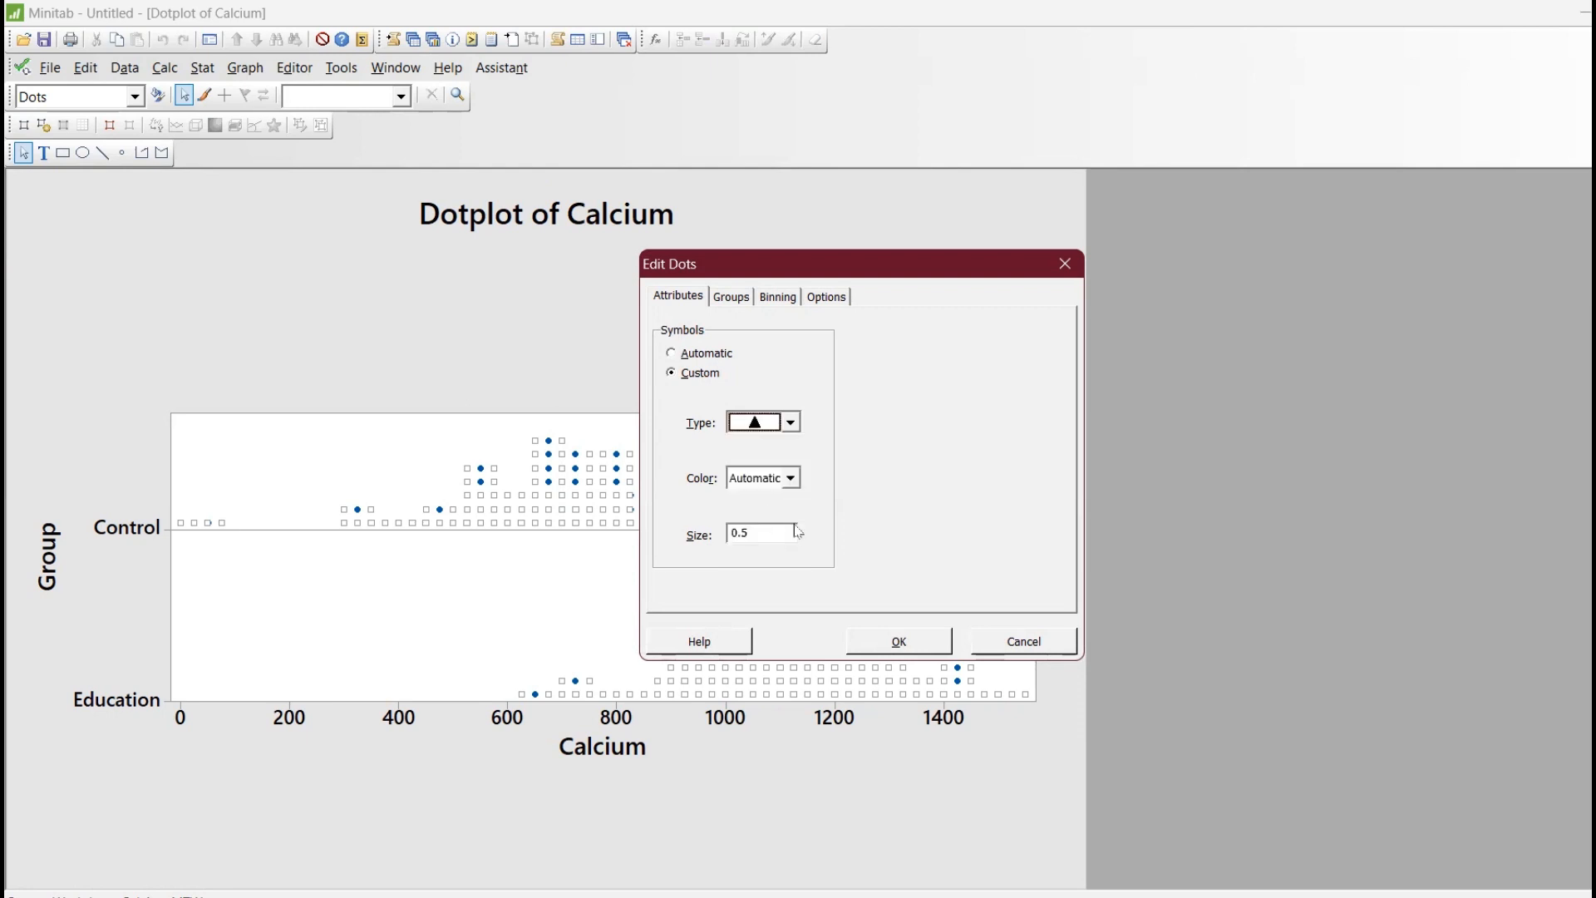
click(792, 478)
click(753, 534)
click(763, 531)
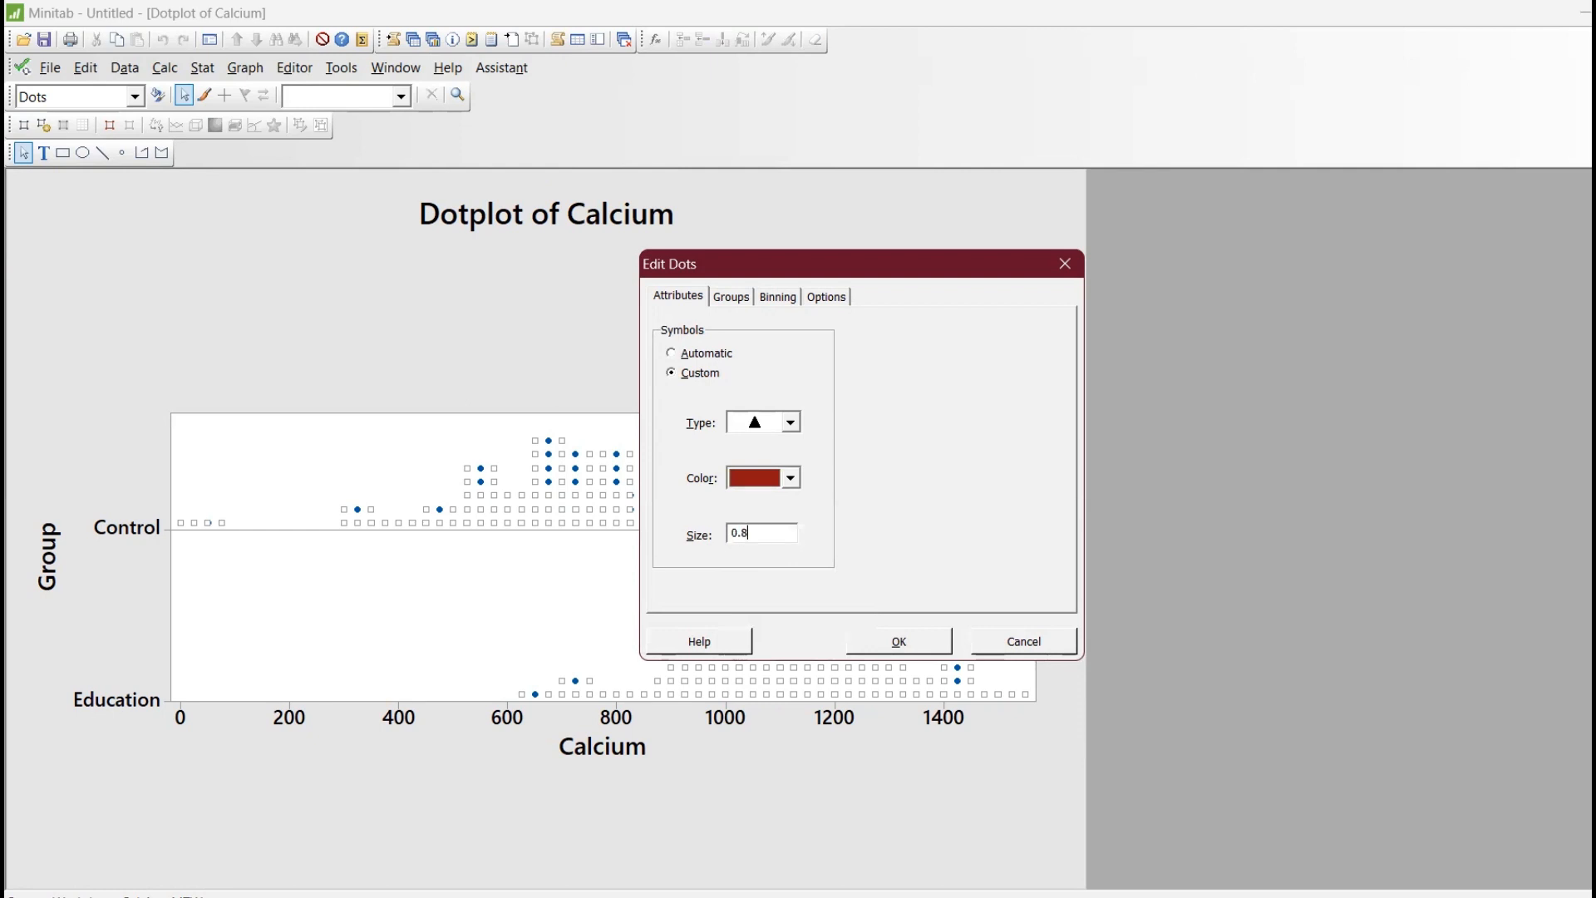
click(888, 643)
click(1067, 584)
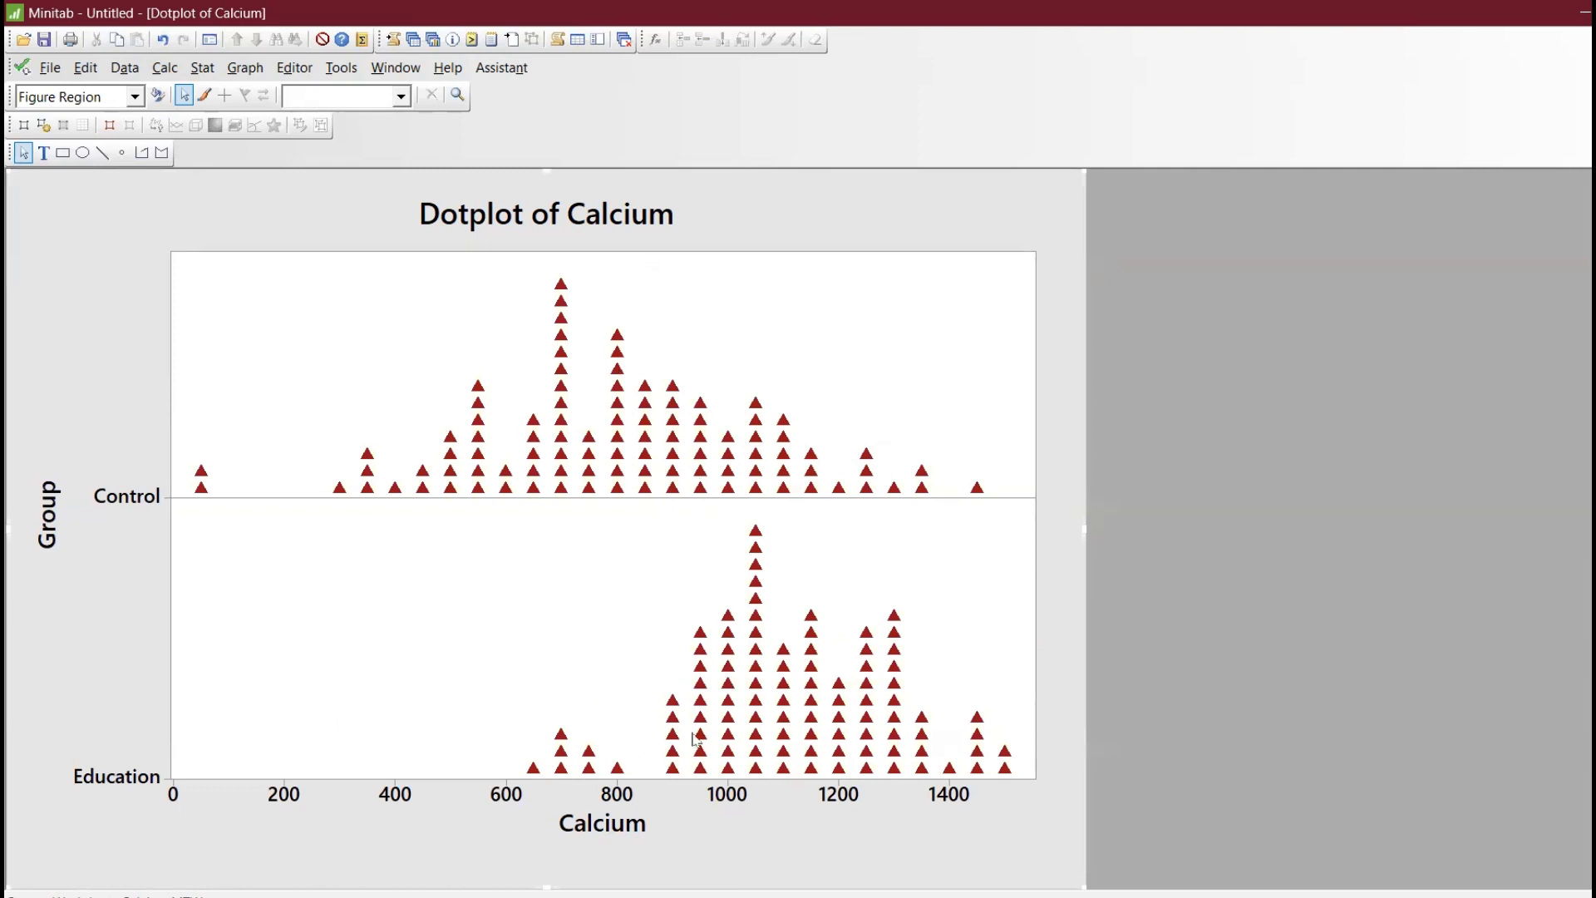
click(469, 551)
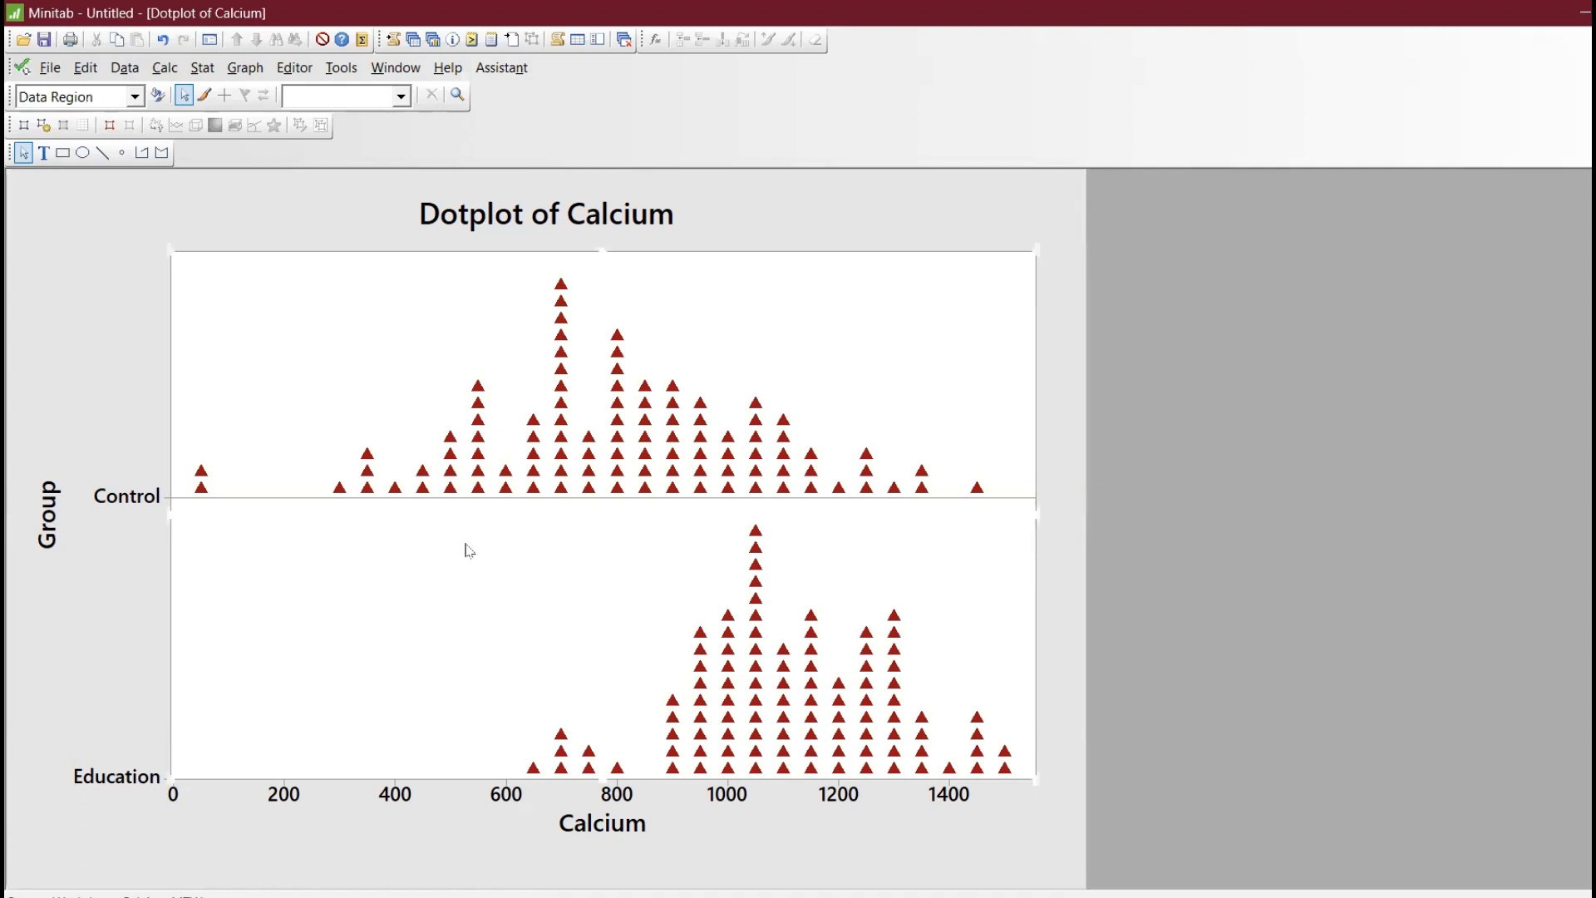
Open the Pipe.MTW worksheet from the Minitab Sample Data folder
click(57, 70)
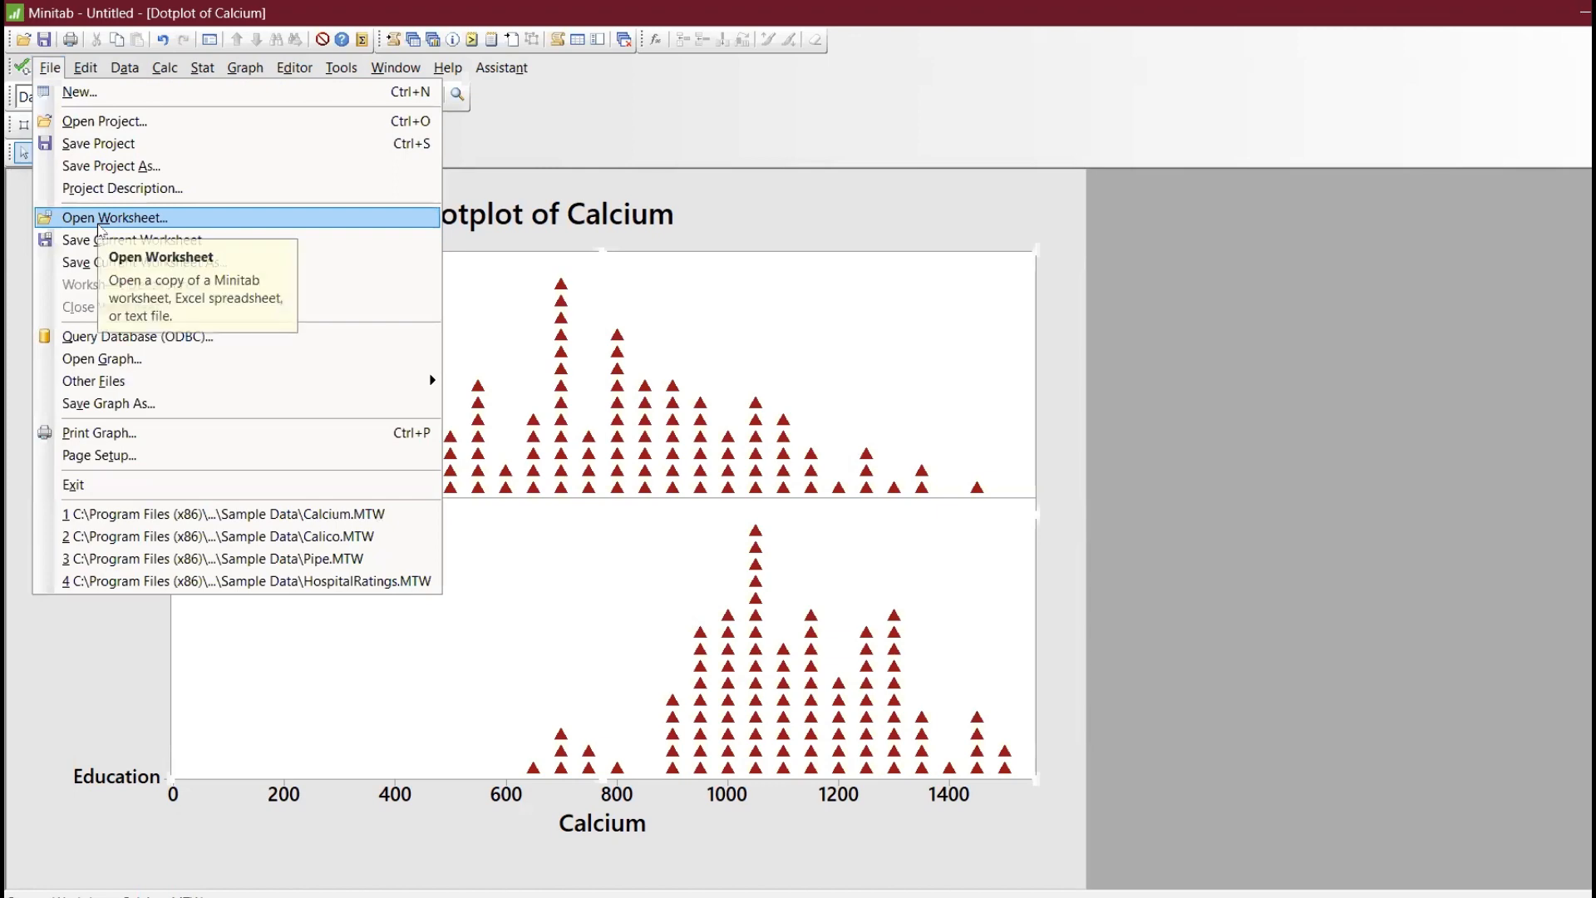
click(99, 221)
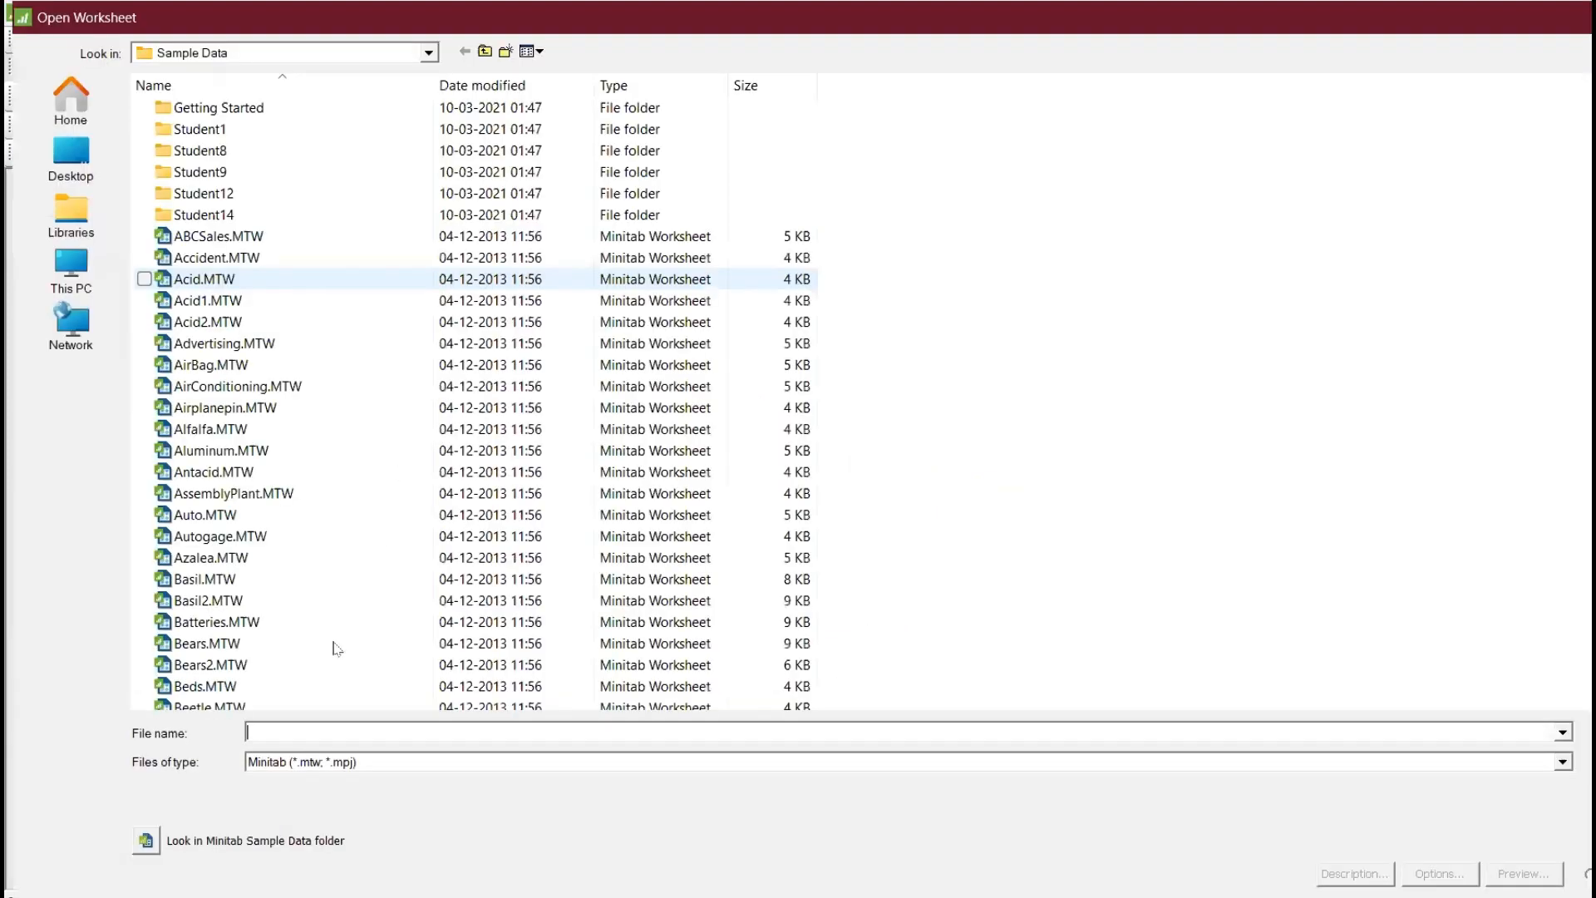
click(146, 840)
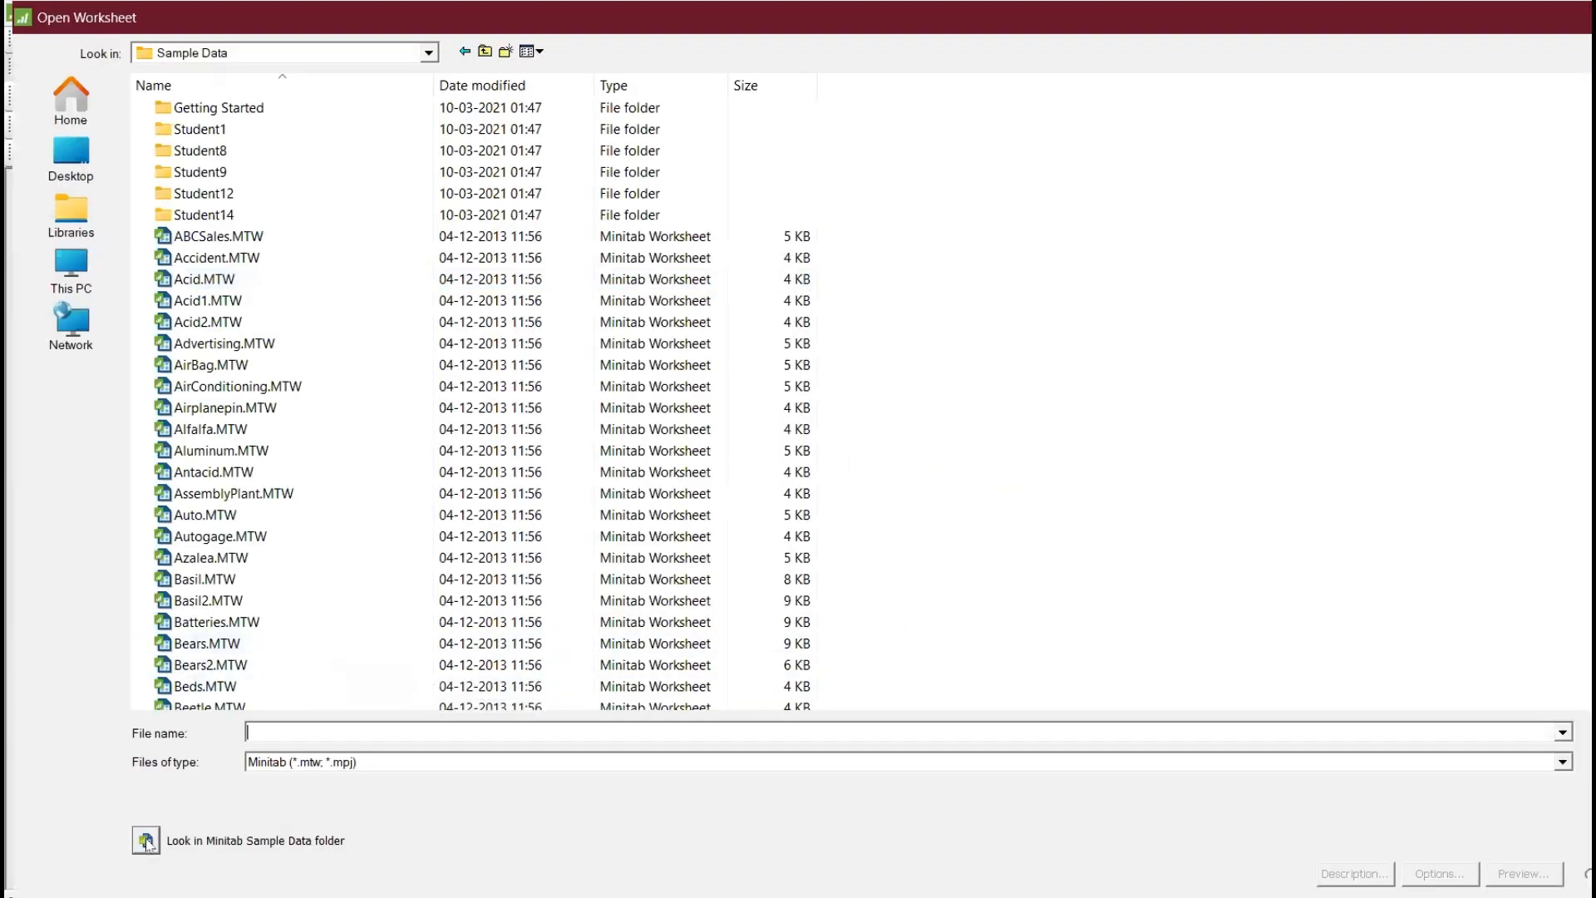
click(351, 733)
text(pip)
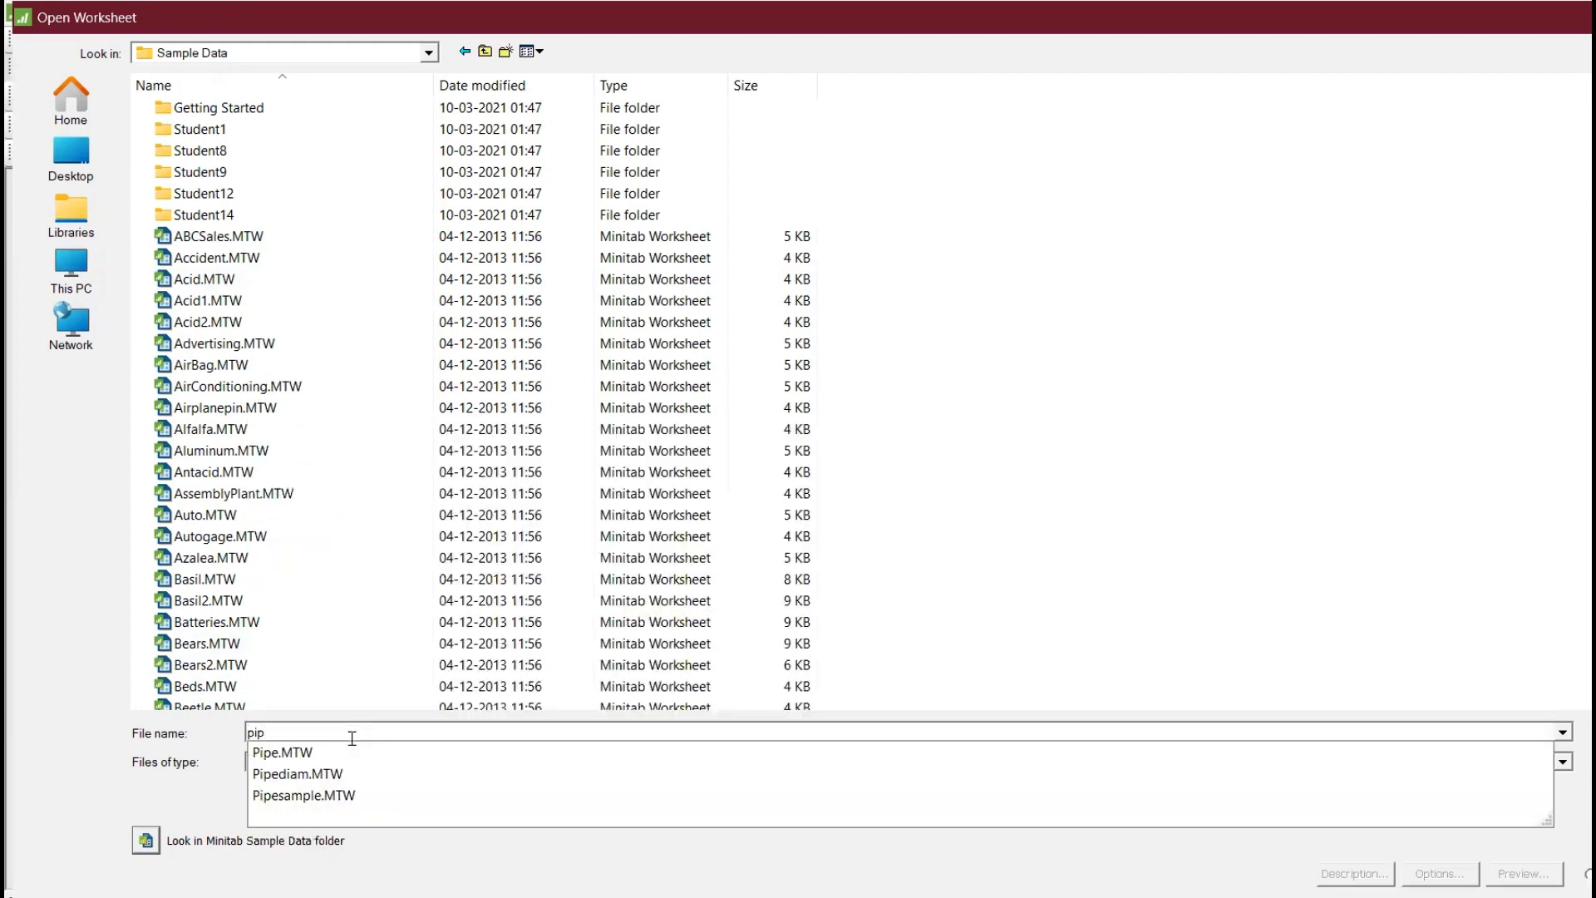
click(350, 755)
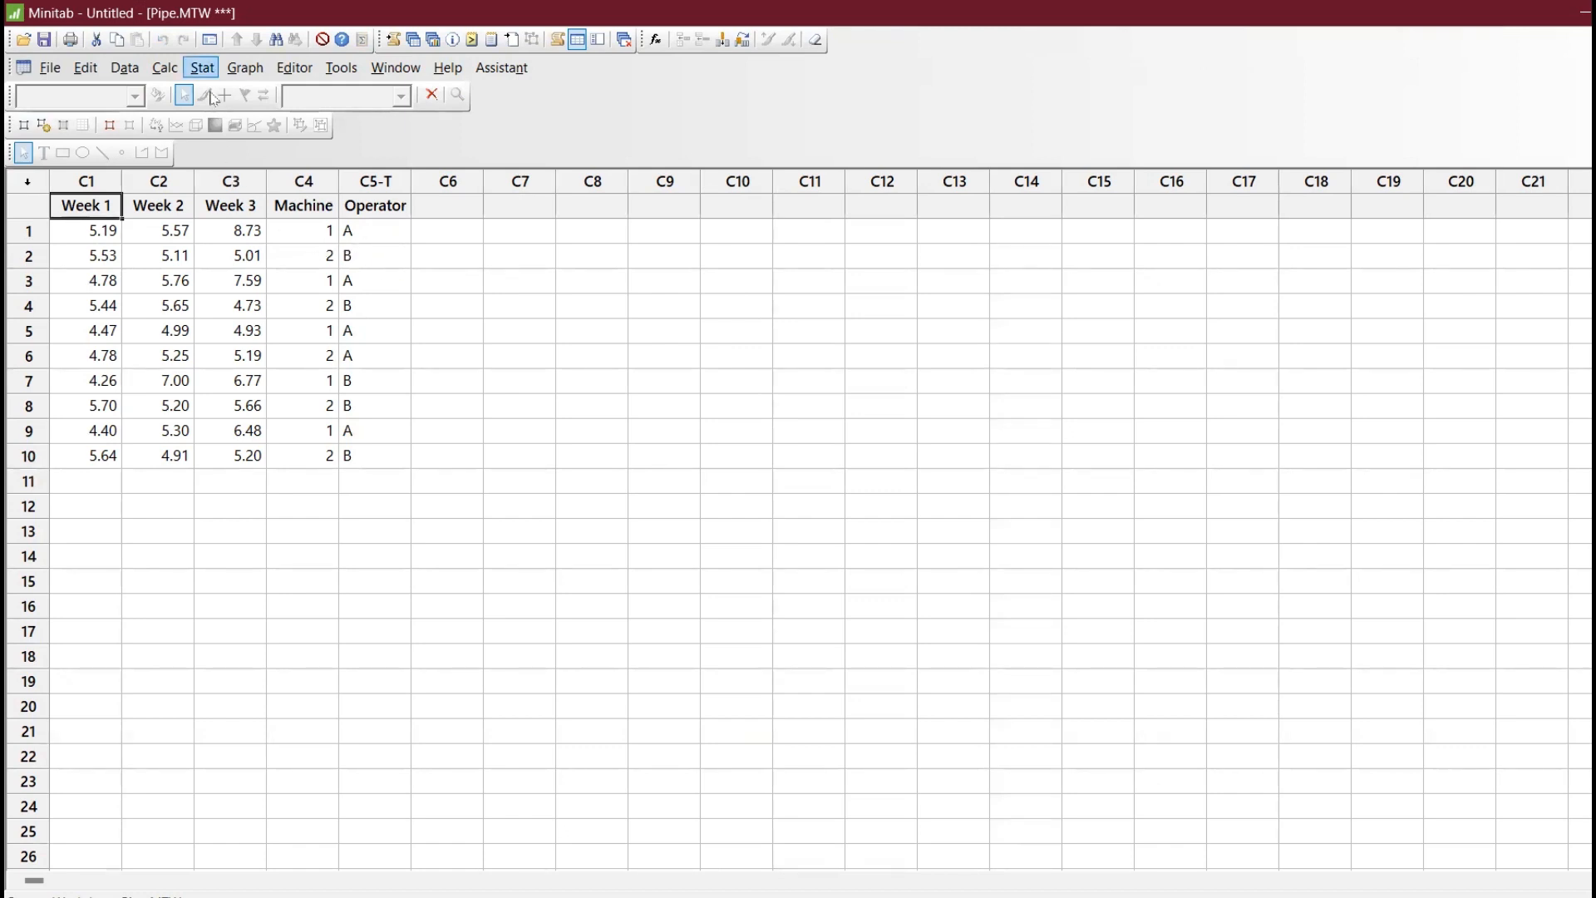
Create a Multiple Y's, Stack Groups dotplot with Week 1 through Week 3 as graph variables and Machine as the categorical variable
key(Right)
key(Down)
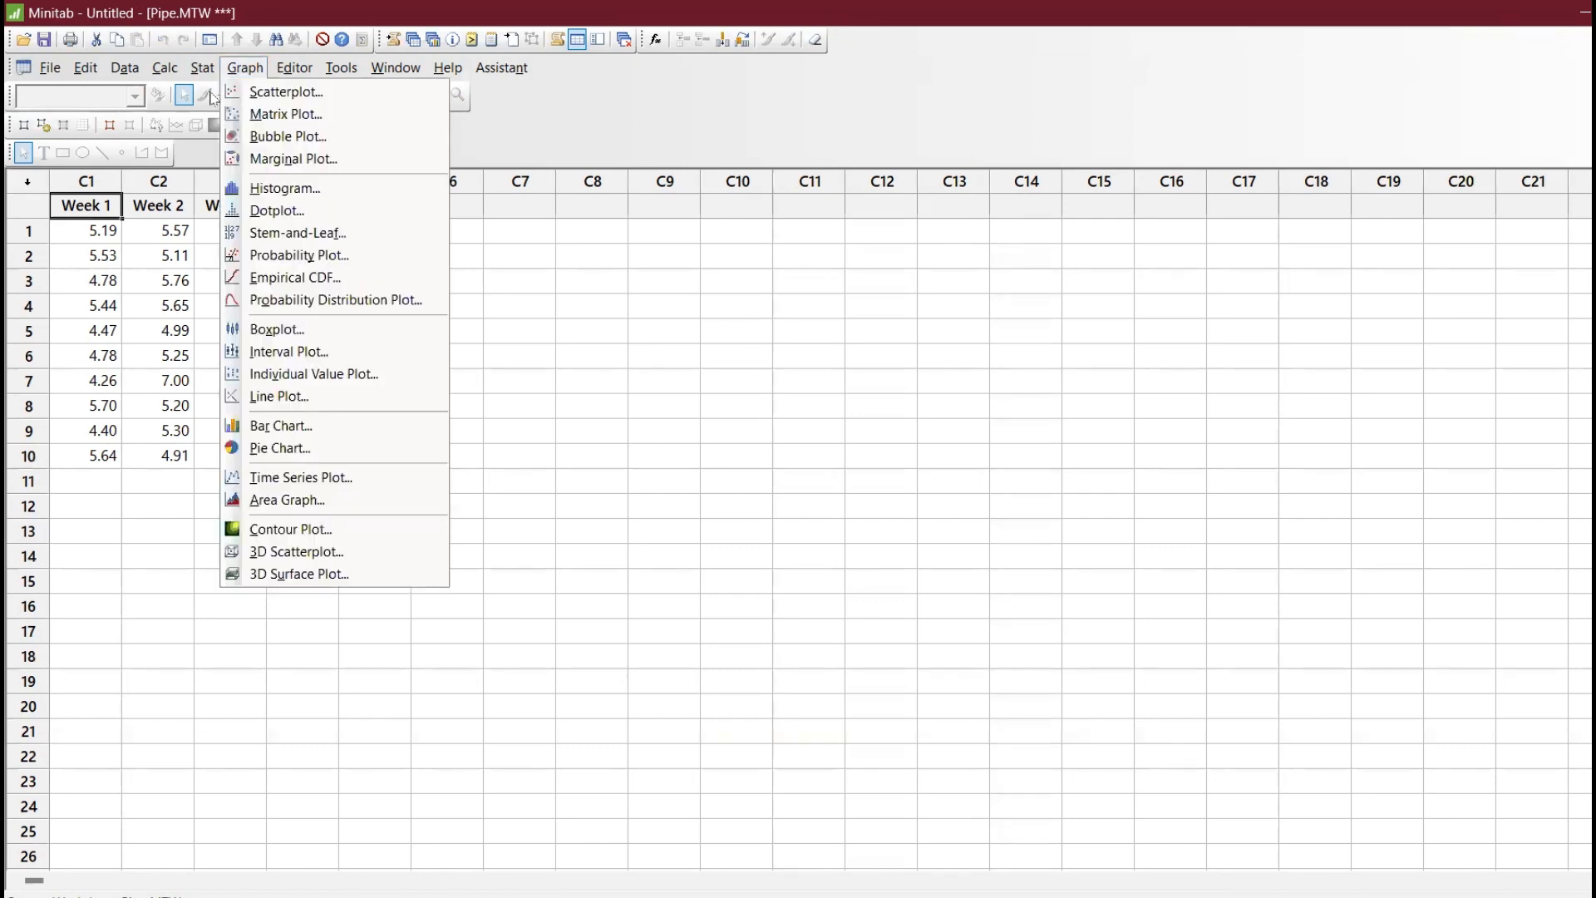
click(274, 214)
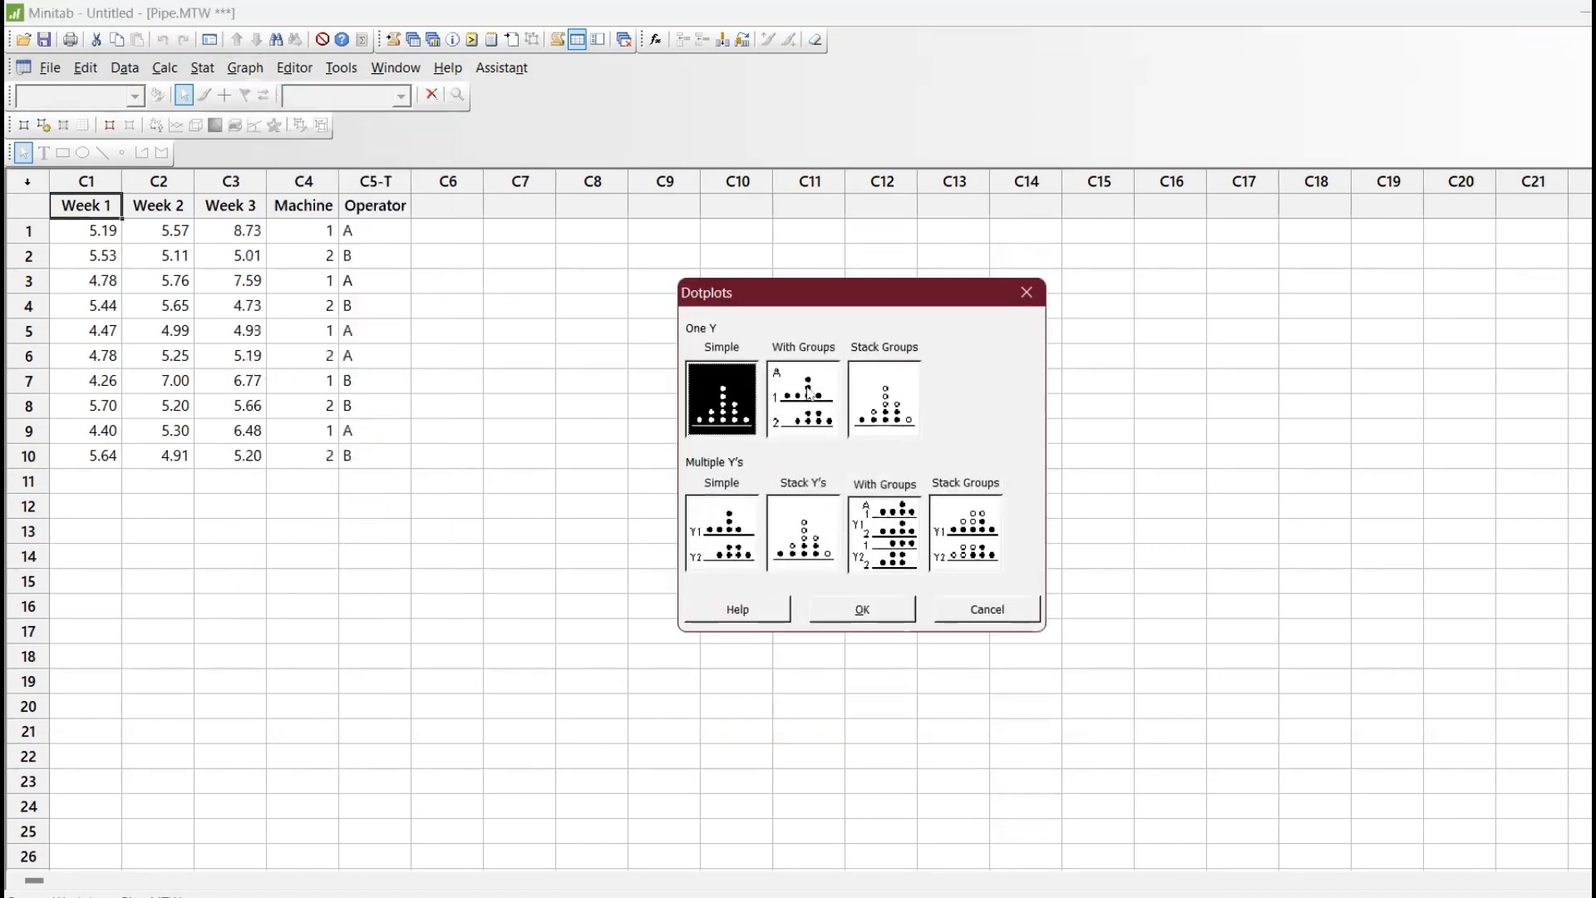
click(974, 532)
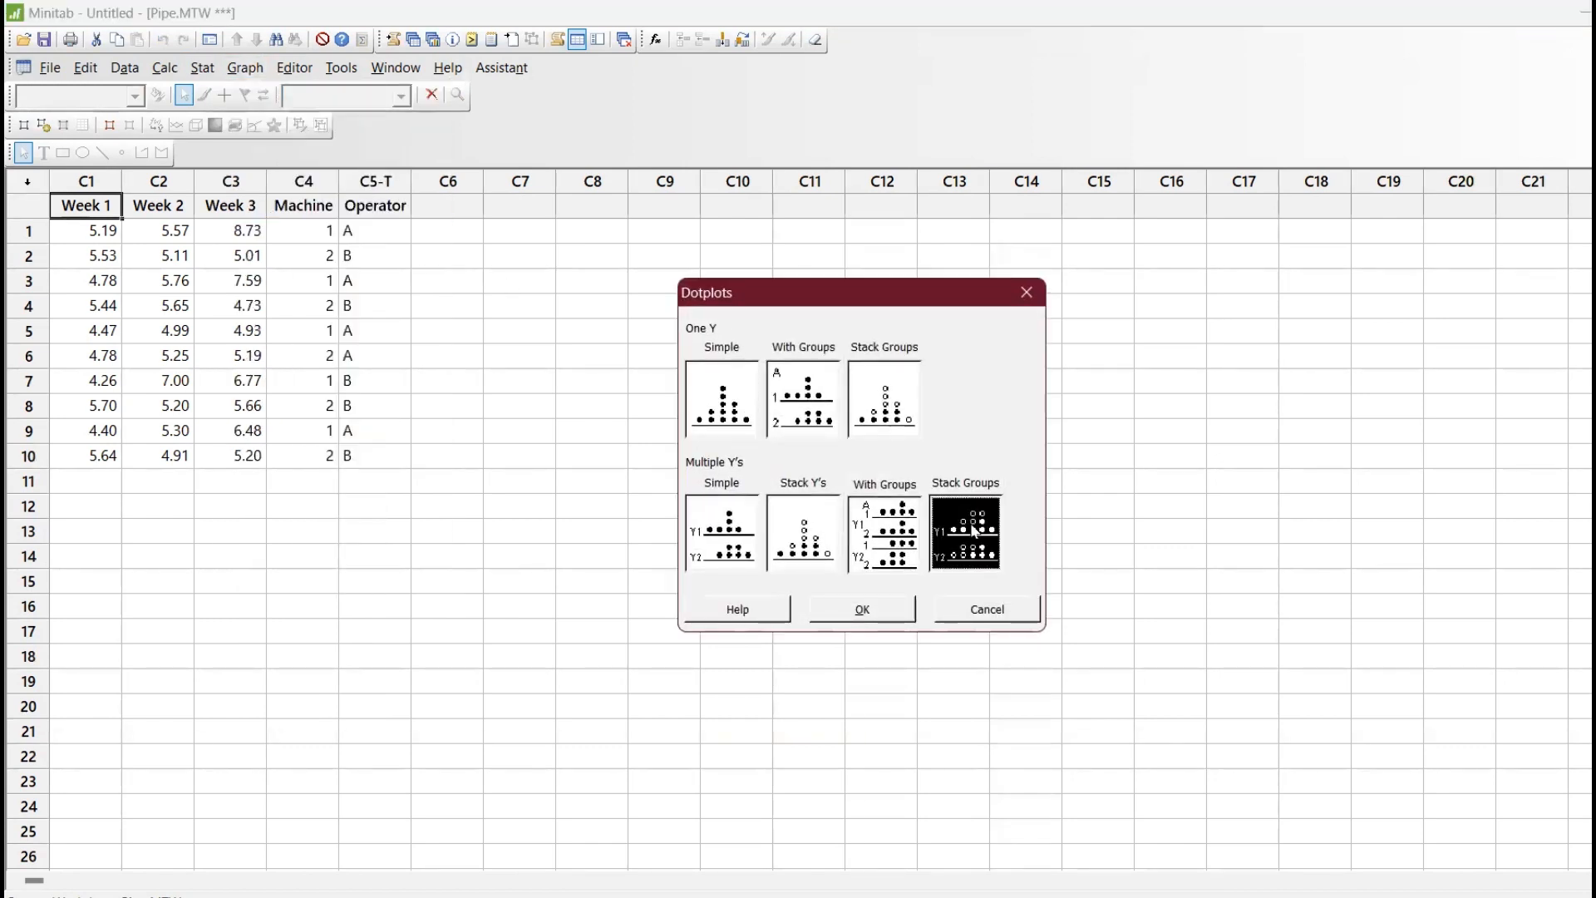
click(887, 610)
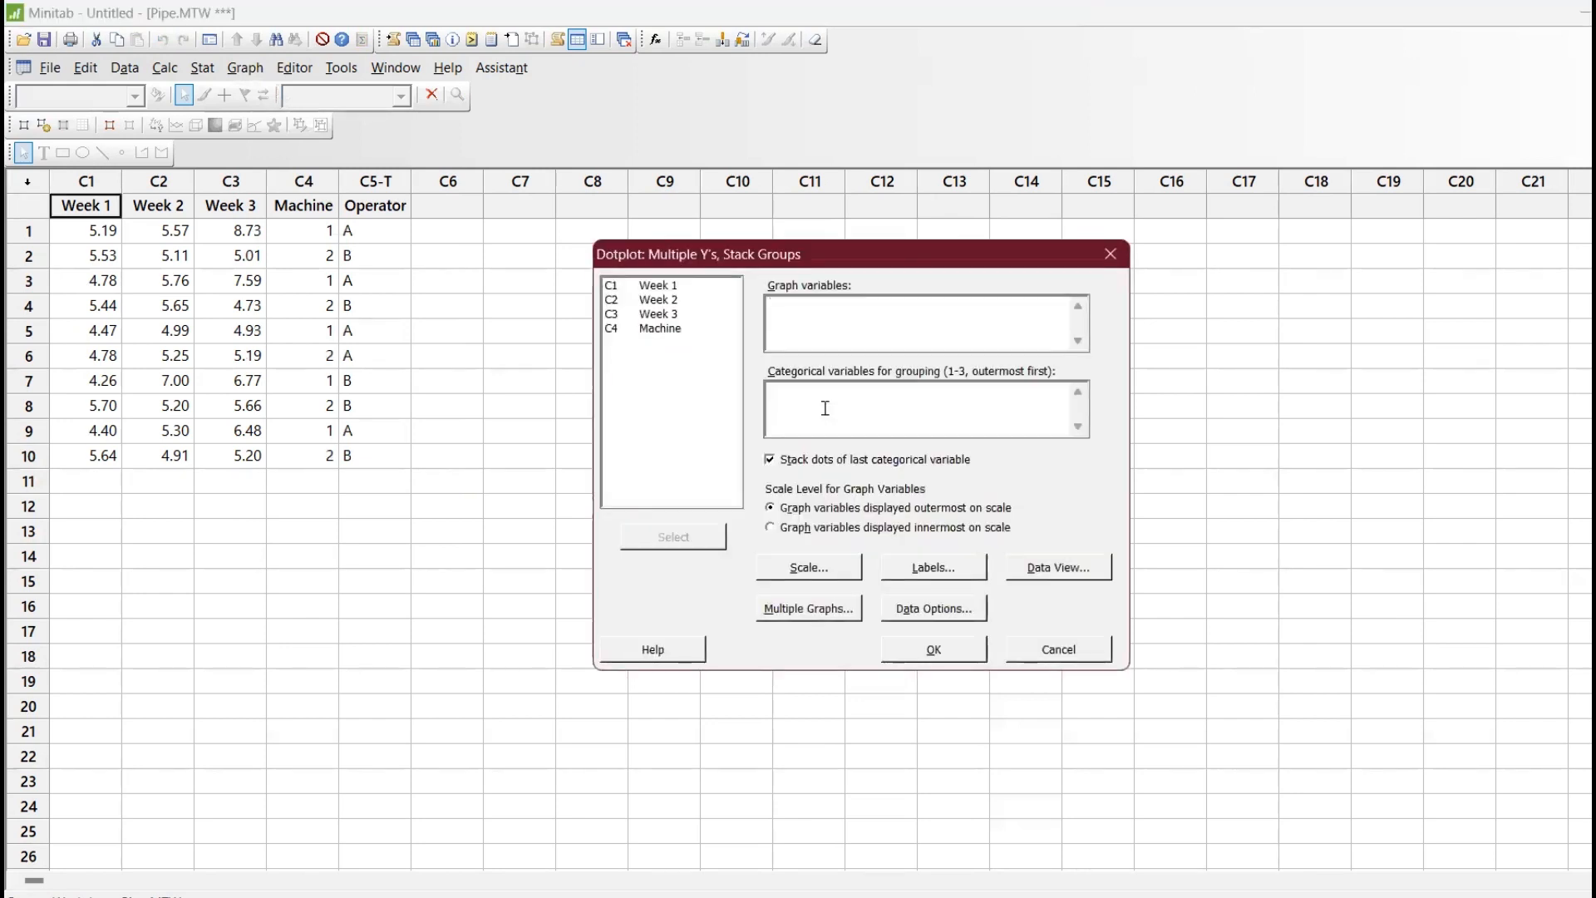
click(684, 287)
drag(684, 287, 682, 314)
click(688, 537)
click(859, 418)
double_click(680, 329)
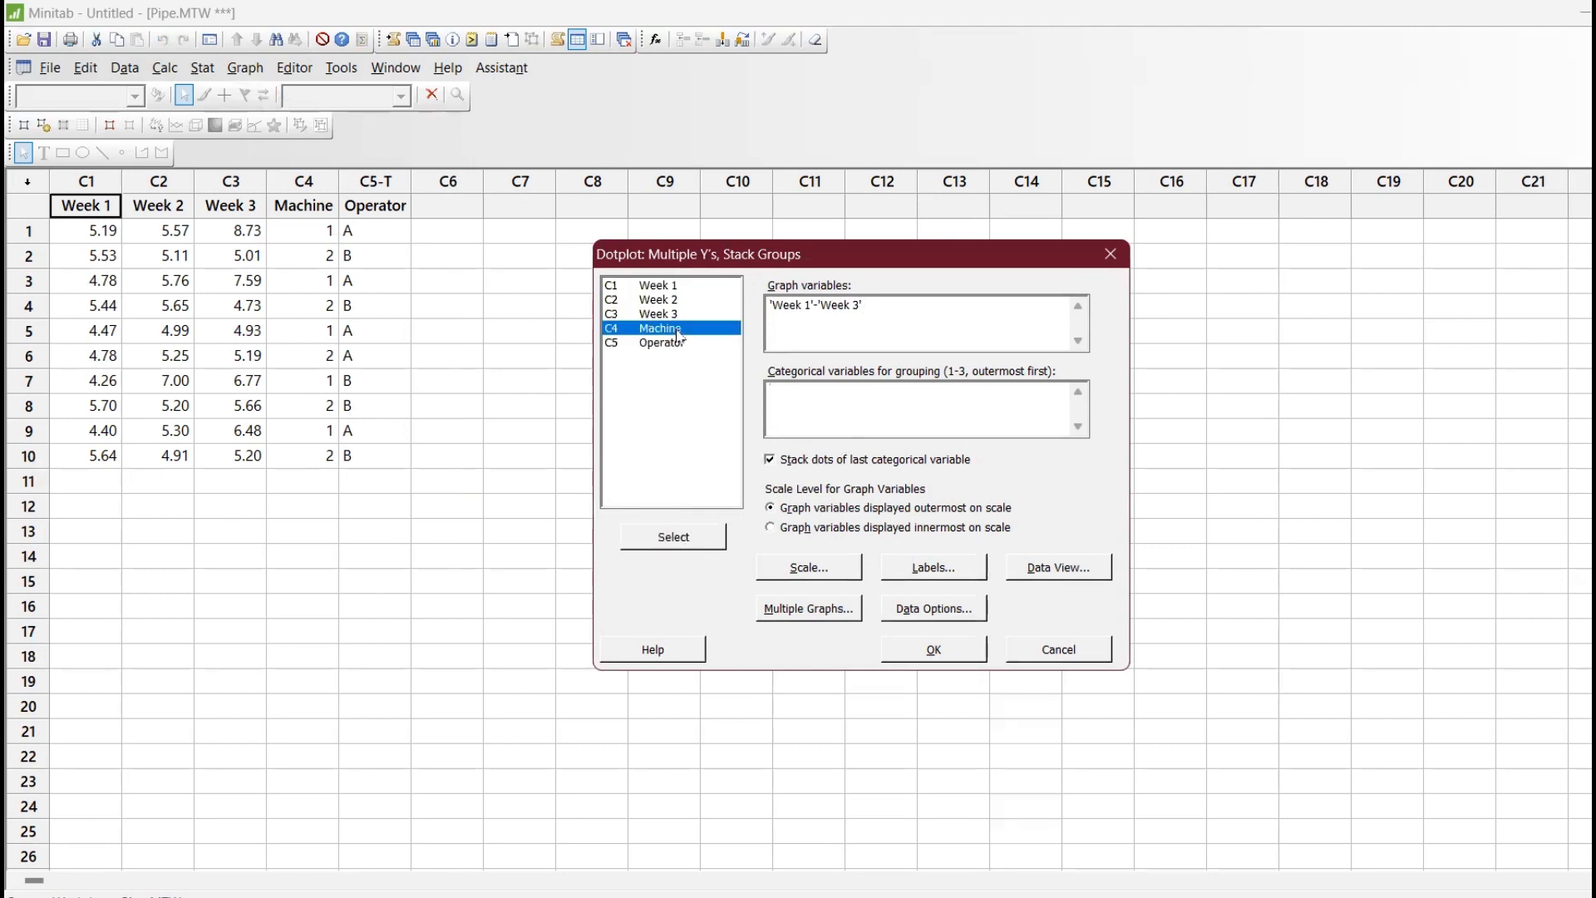
click(935, 650)
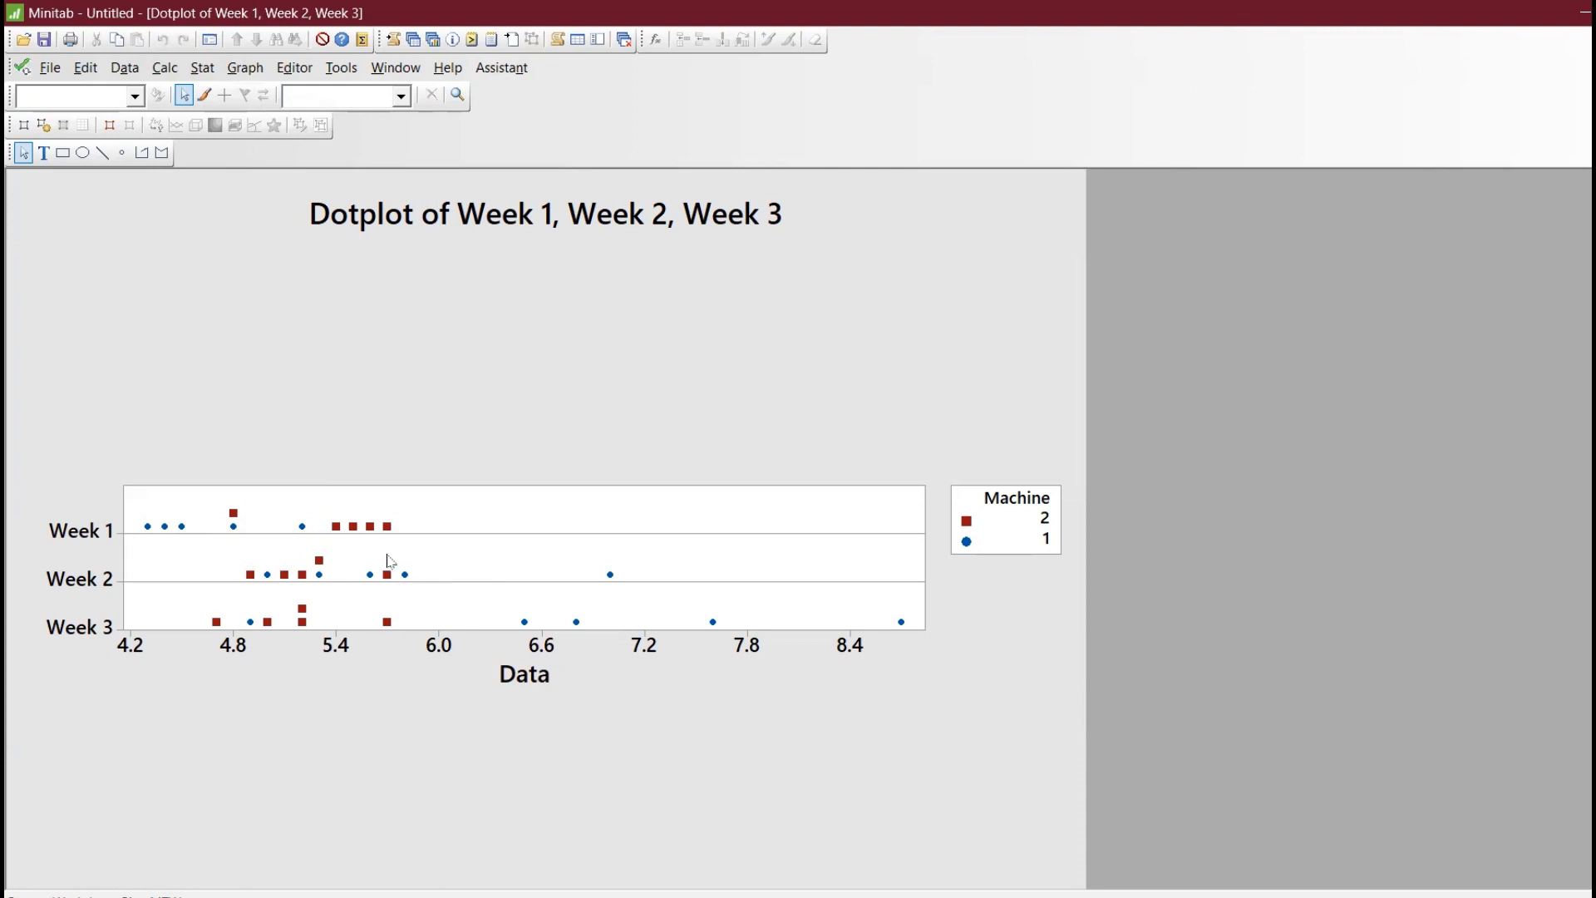
Change the dotplot's symbols to custom hollow circles and move the graph title down to just above the plot
click(300, 527)
right_click(300, 530)
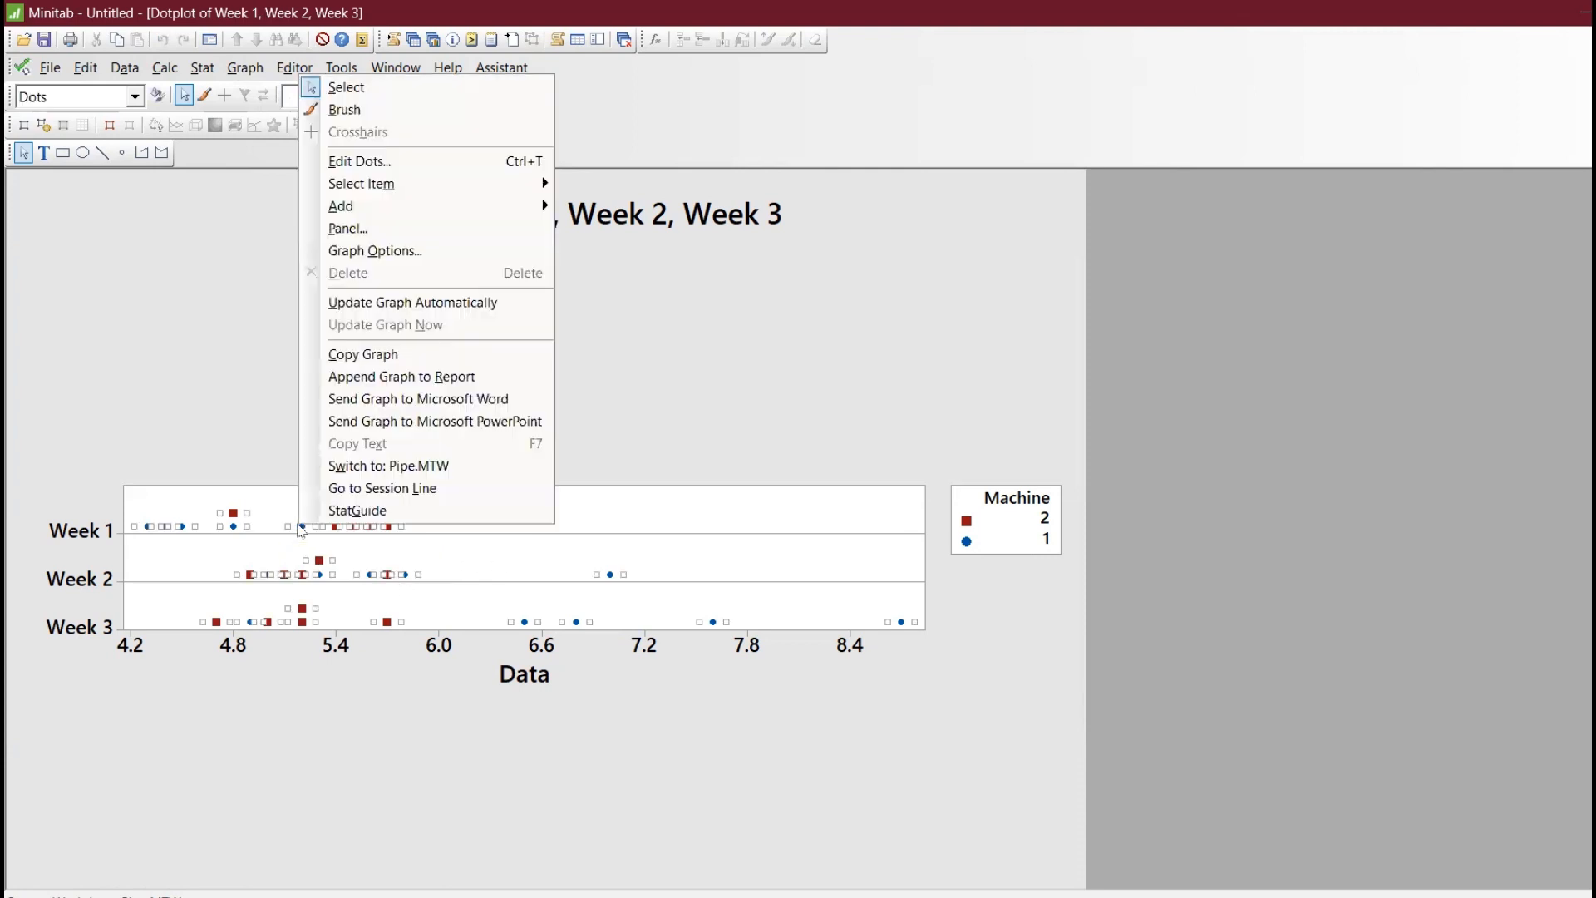
click(404, 161)
click(670, 373)
click(790, 422)
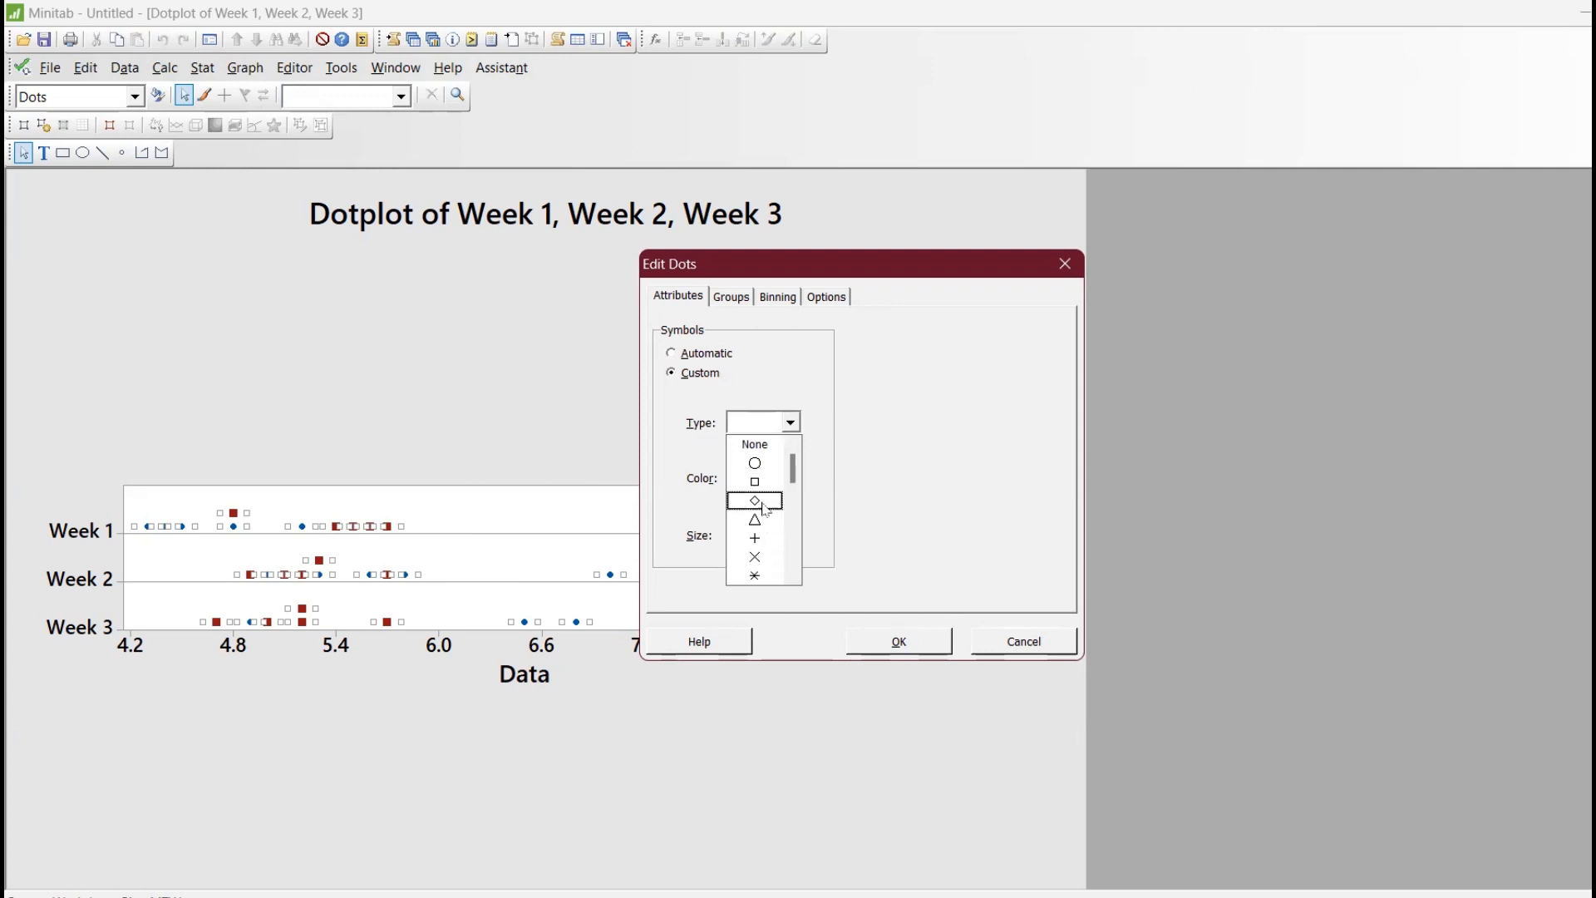
click(763, 468)
click(889, 642)
click(669, 702)
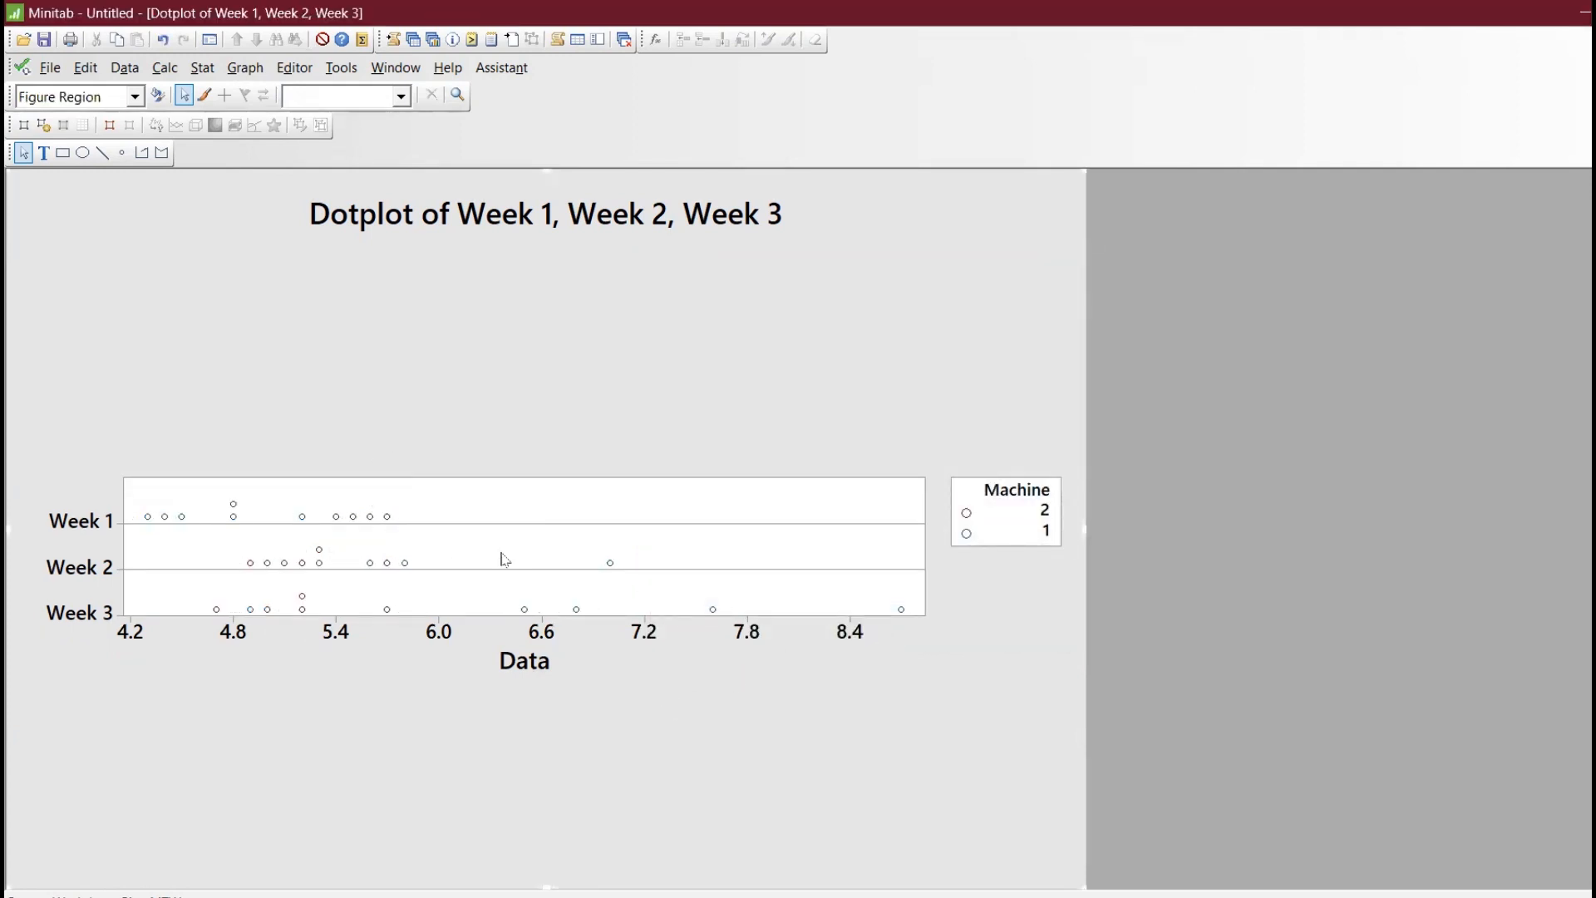
drag(462, 218, 447, 409)
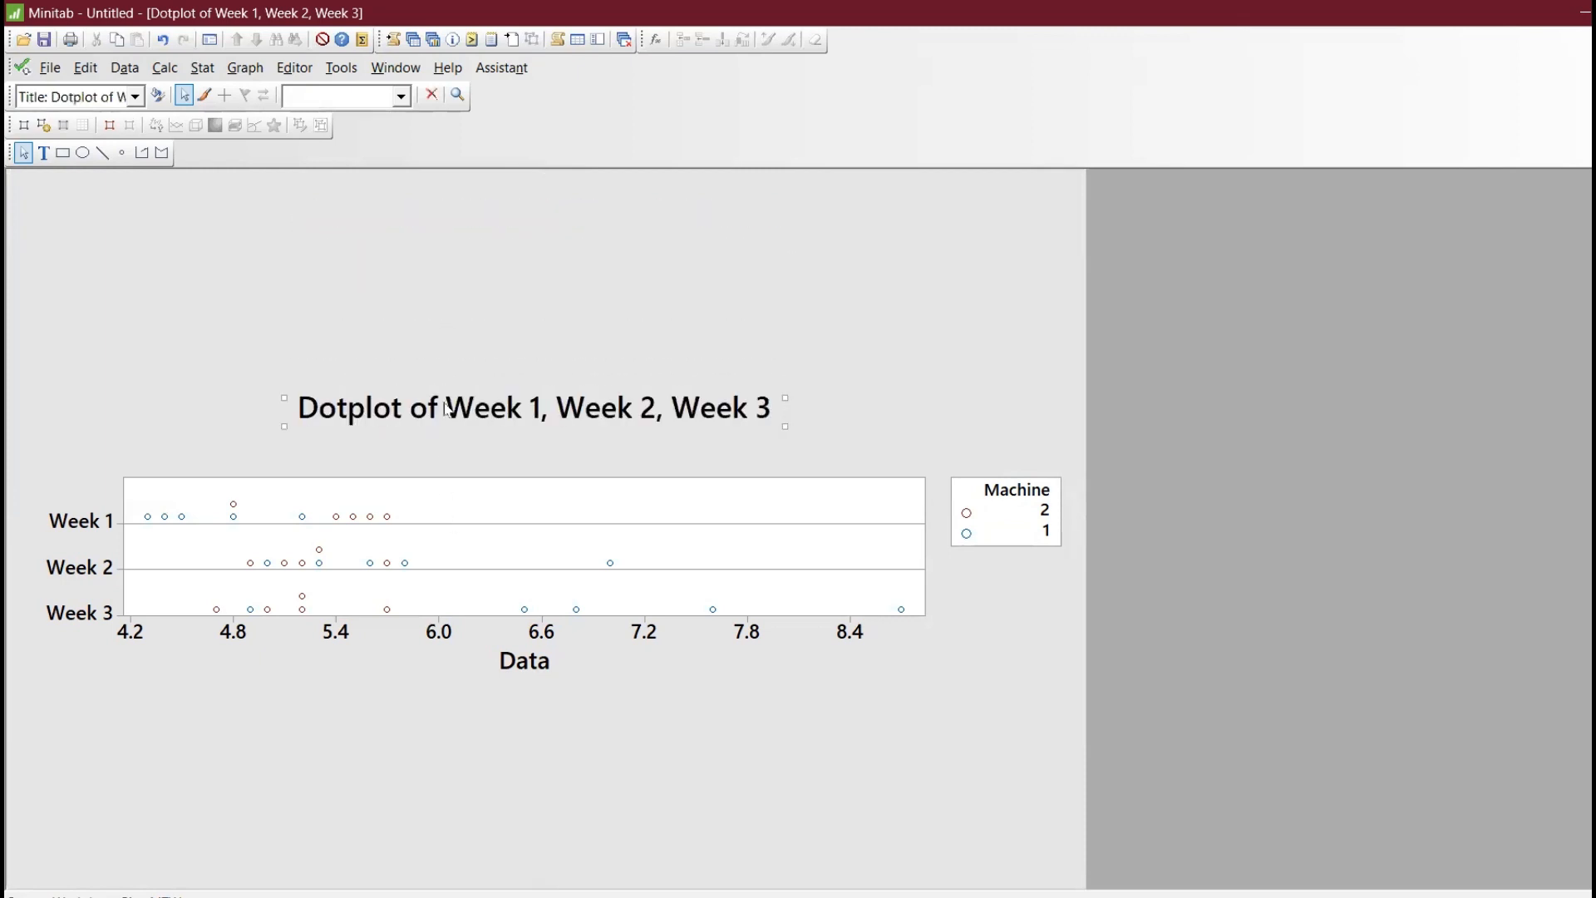
Open the StatGuide help for the Week 1, Week 2, Week 3 dotplot
click(496, 296)
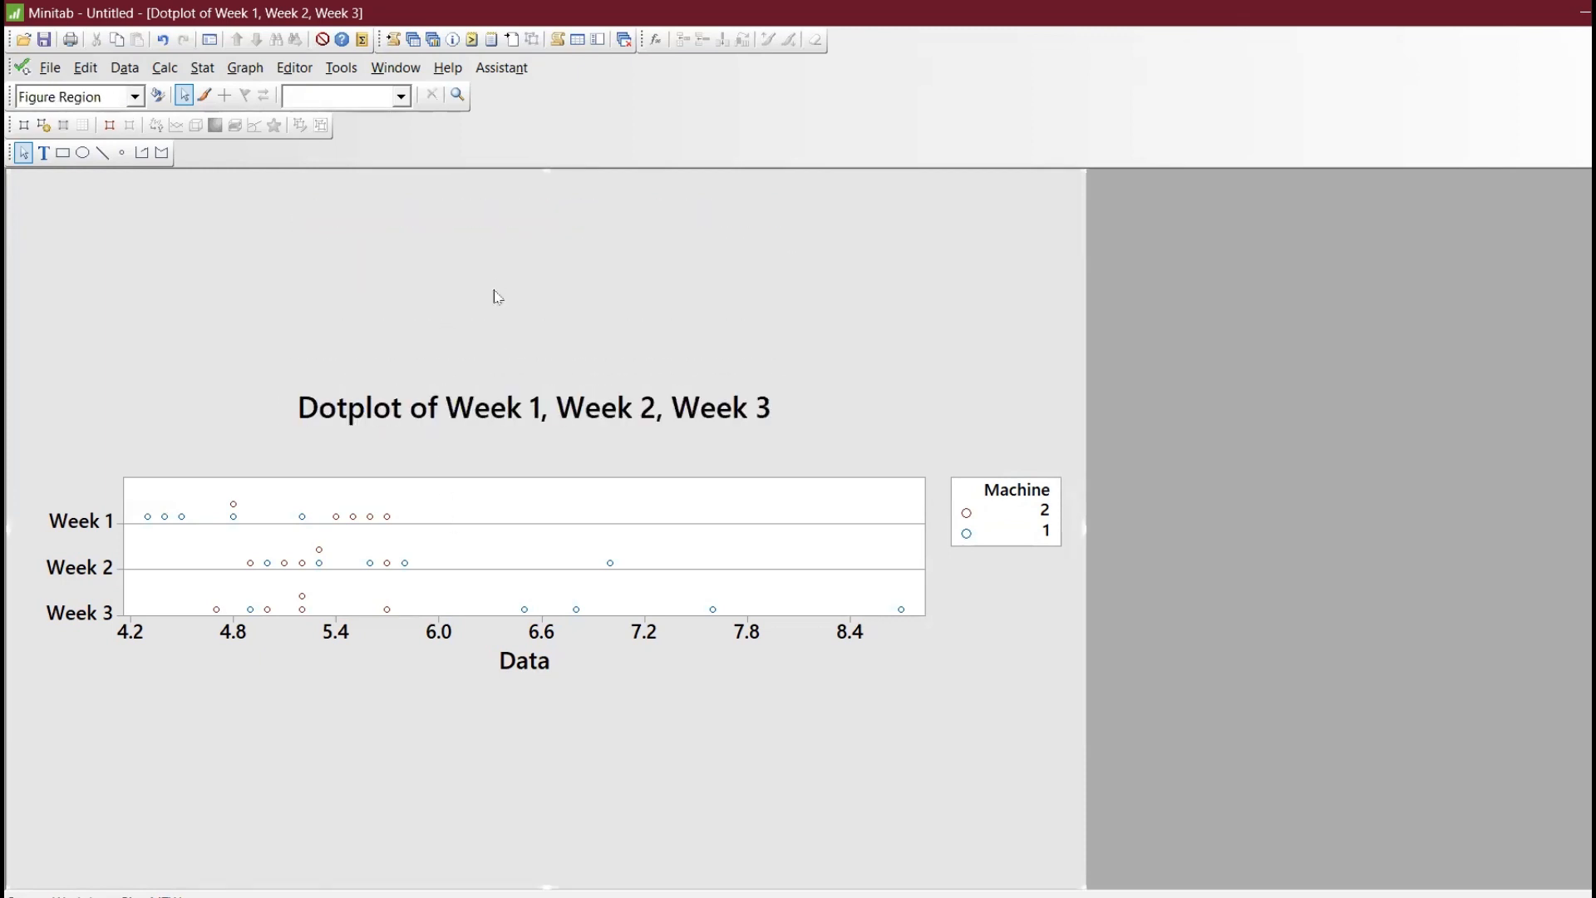
right_click(496, 297)
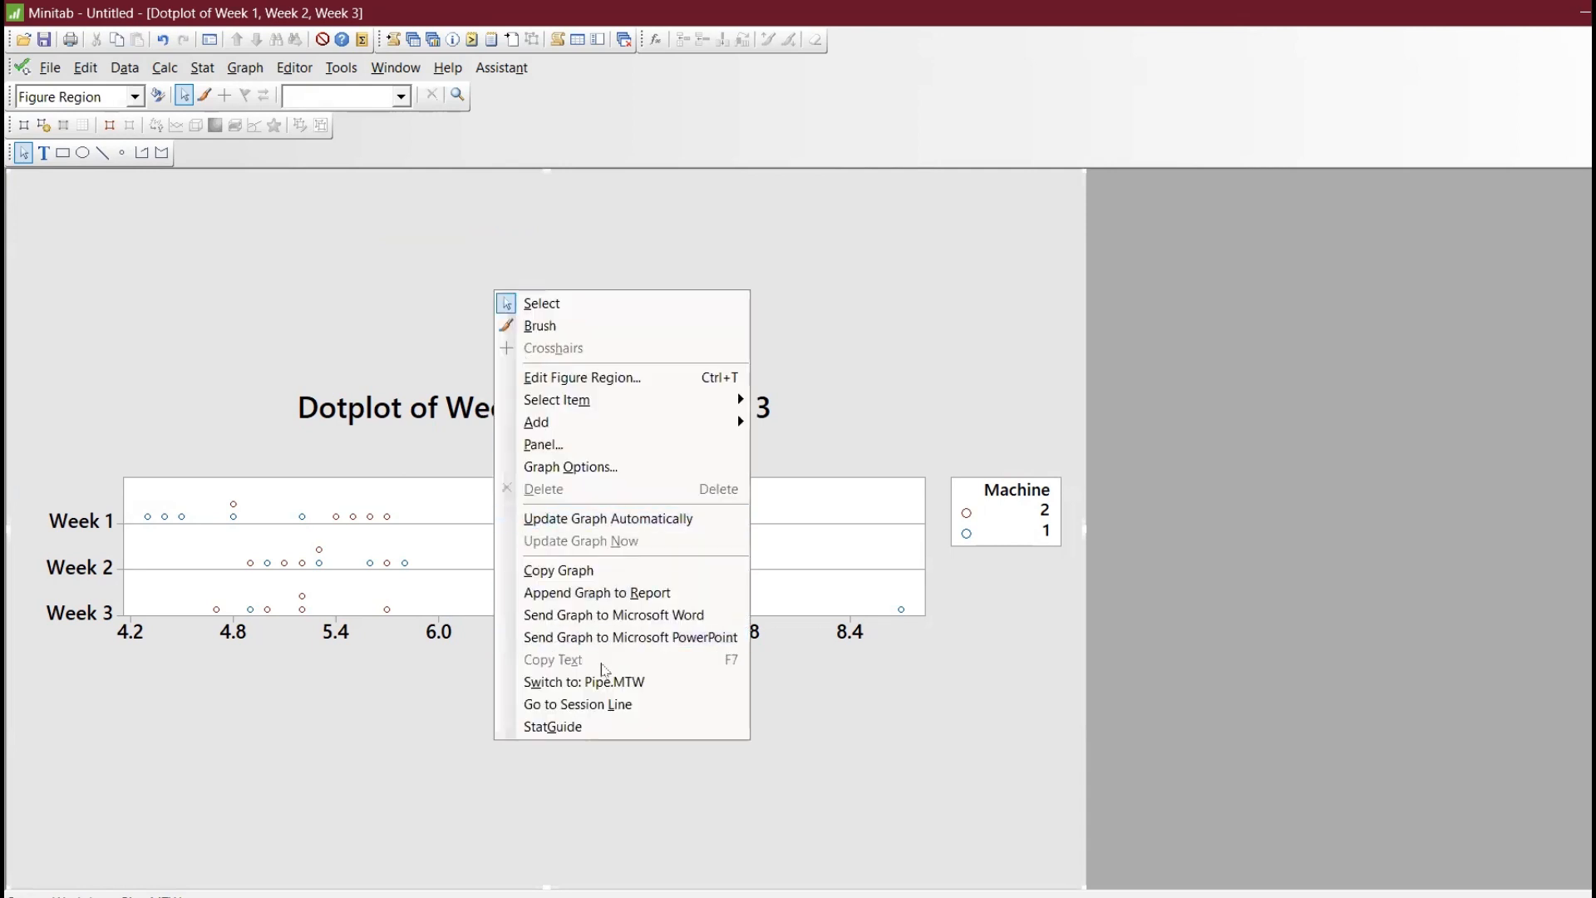
click(609, 731)
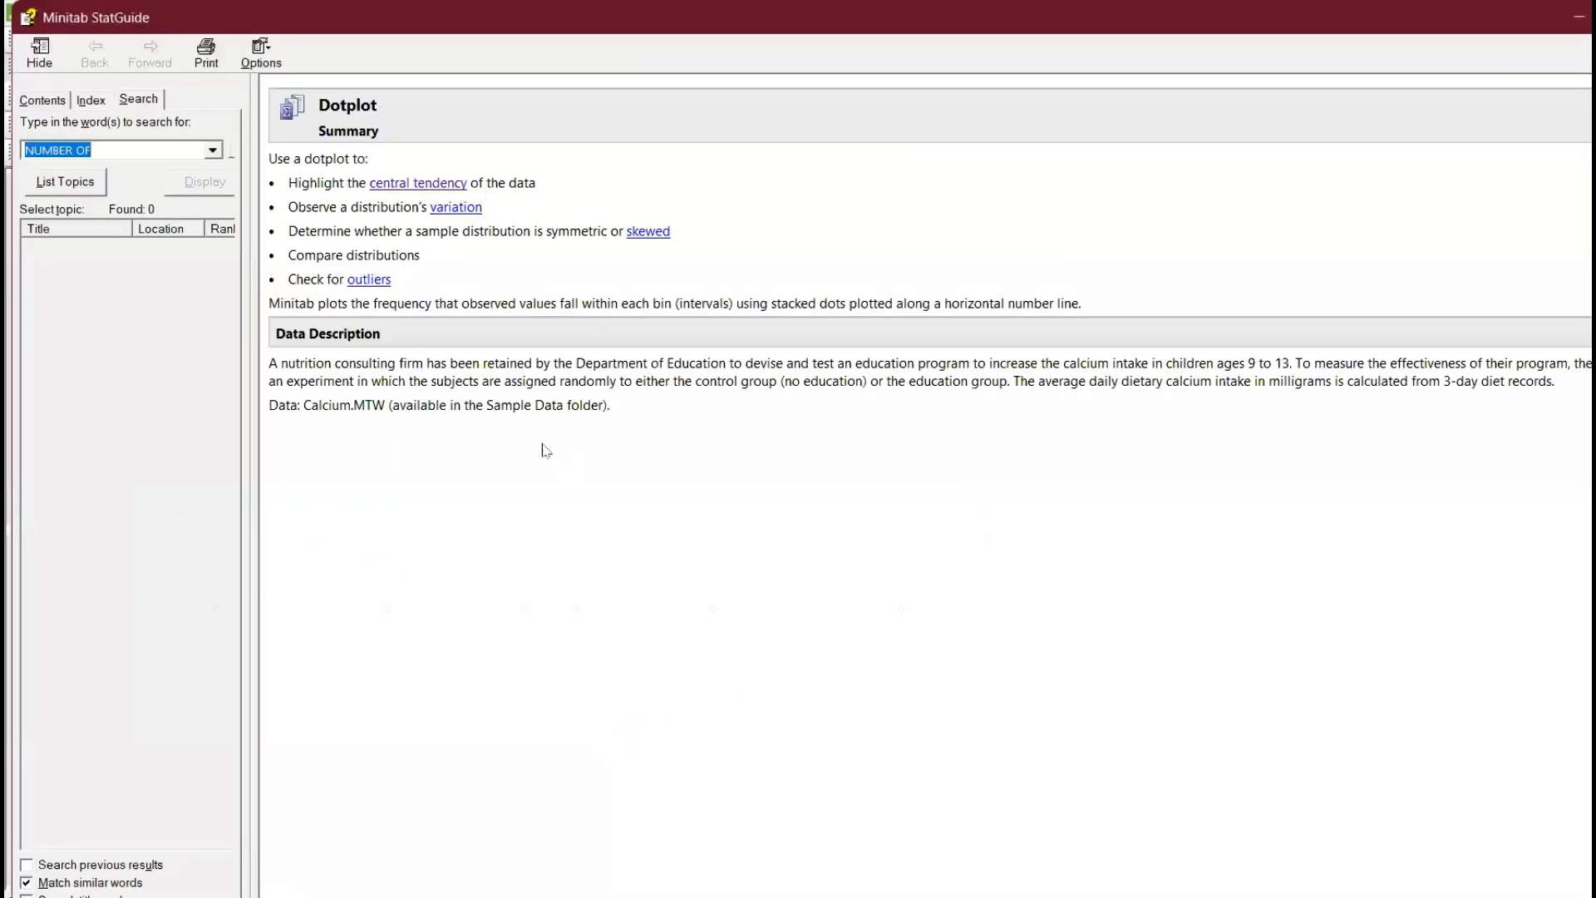